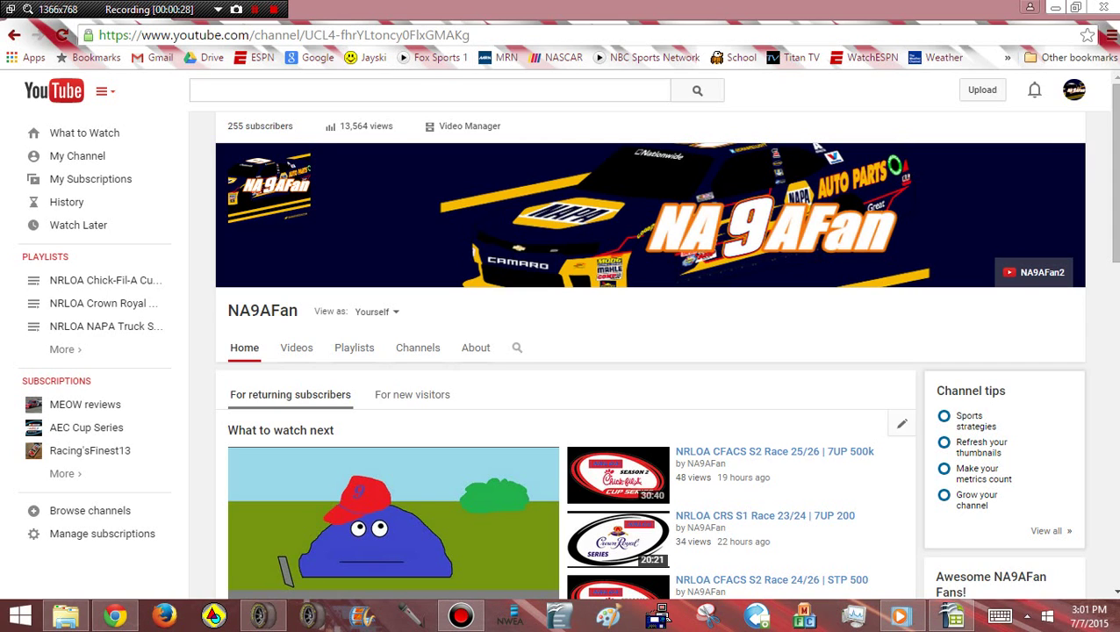
Bring up the NA9AFan Points S2.ods window from the OpenOffice Calc taskbar icon
{"action": "mouse_move", "coordinate": [951, 617]}
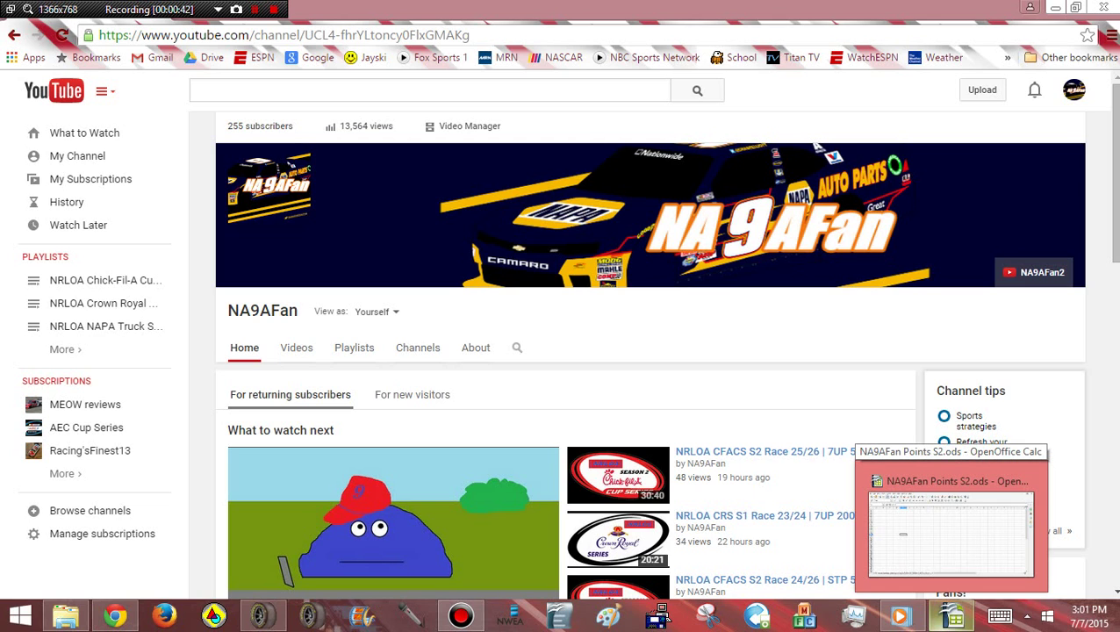
Switch to NA9AFan Points S2.ods and widen column A to 0.89 inches
{"action": "left_click", "coordinate": [951, 532]}
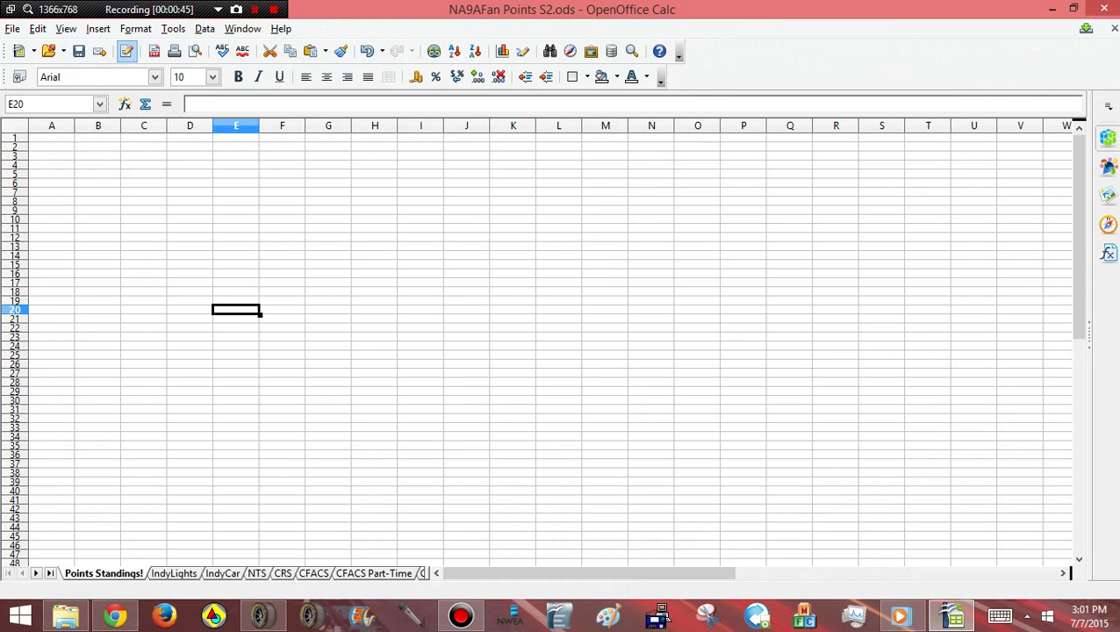
{"action": "left_click_drag", "start_coordinate": [51, 139], "coordinate": [97, 270]}
{"action": "left_click", "coordinate": [190, 228]}
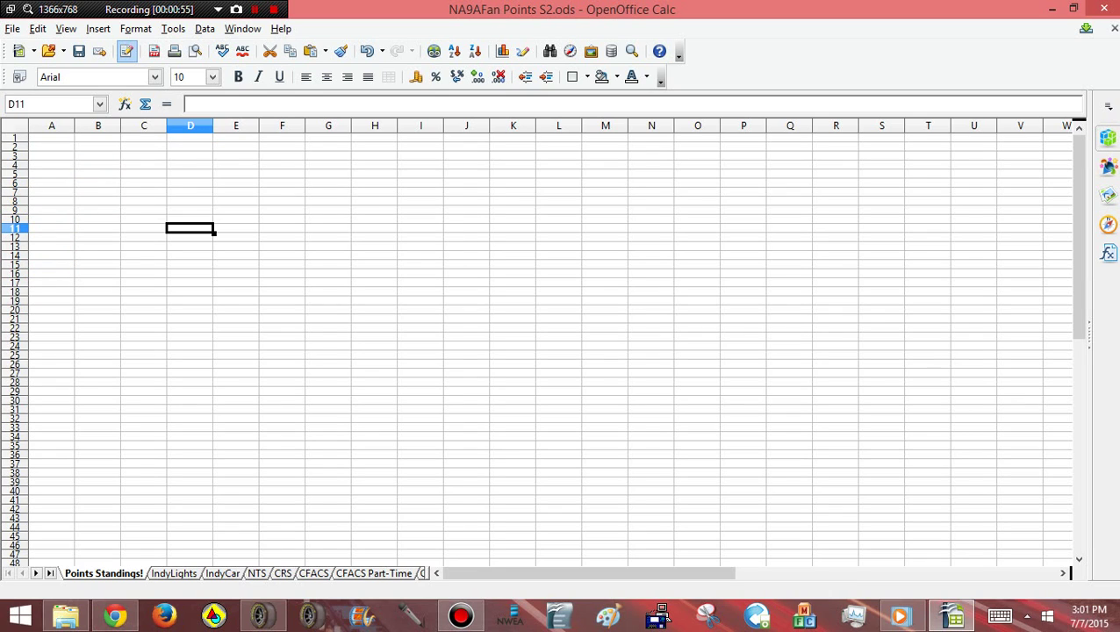
{"action": "left_click", "coordinate": [420, 355]}
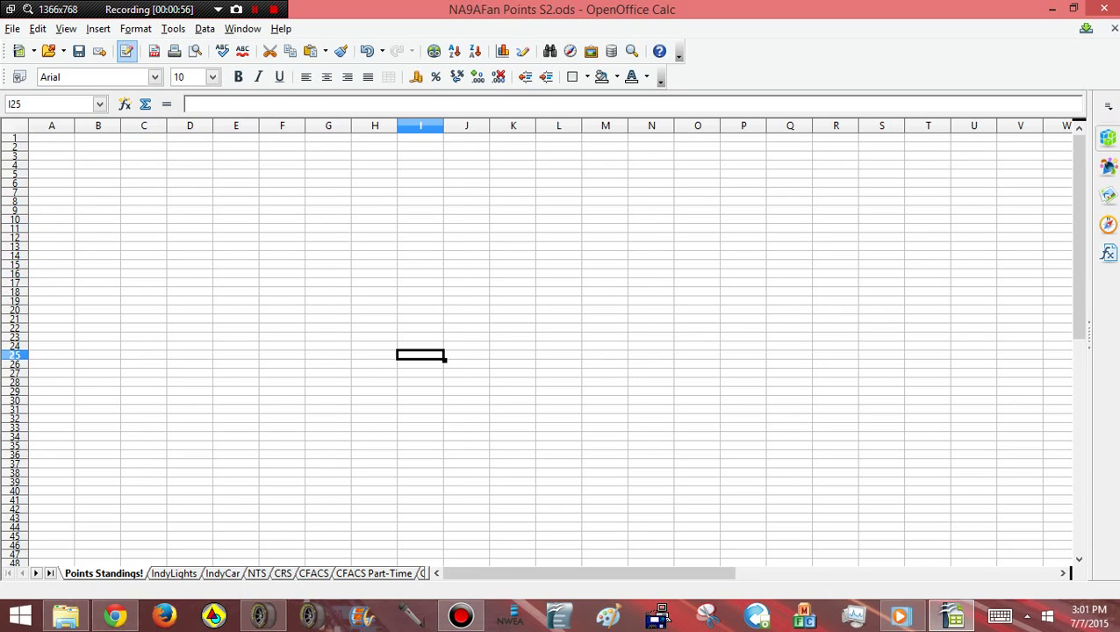
{"action": "left_click_drag", "start_coordinate": [144, 201], "coordinate": [881, 444]}
{"action": "left_click", "coordinate": [929, 454]}
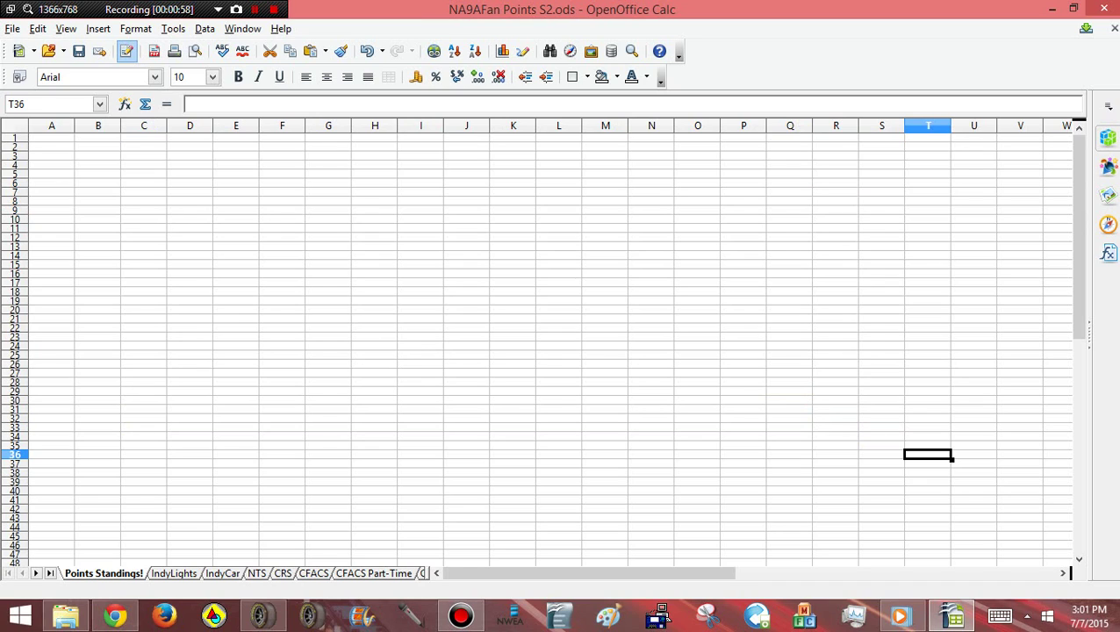
{"action": "left_click", "coordinate": [375, 283]}
{"action": "left_click", "coordinate": [51, 126]}
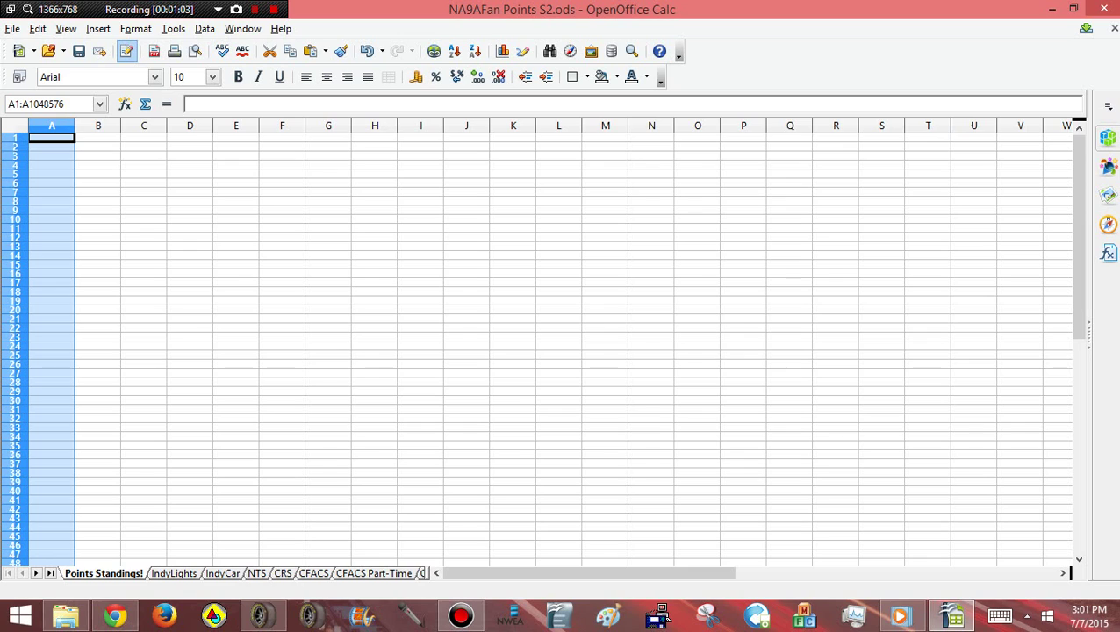
{"action": "left_click_drag", "start_coordinate": [74, 125], "coordinate": [825, 126]}
Select and deselect various row and column ranges on the Points Standings! sheet
{"action": "left_click_drag", "start_coordinate": [859, 164], "coordinate": [906, 164]}
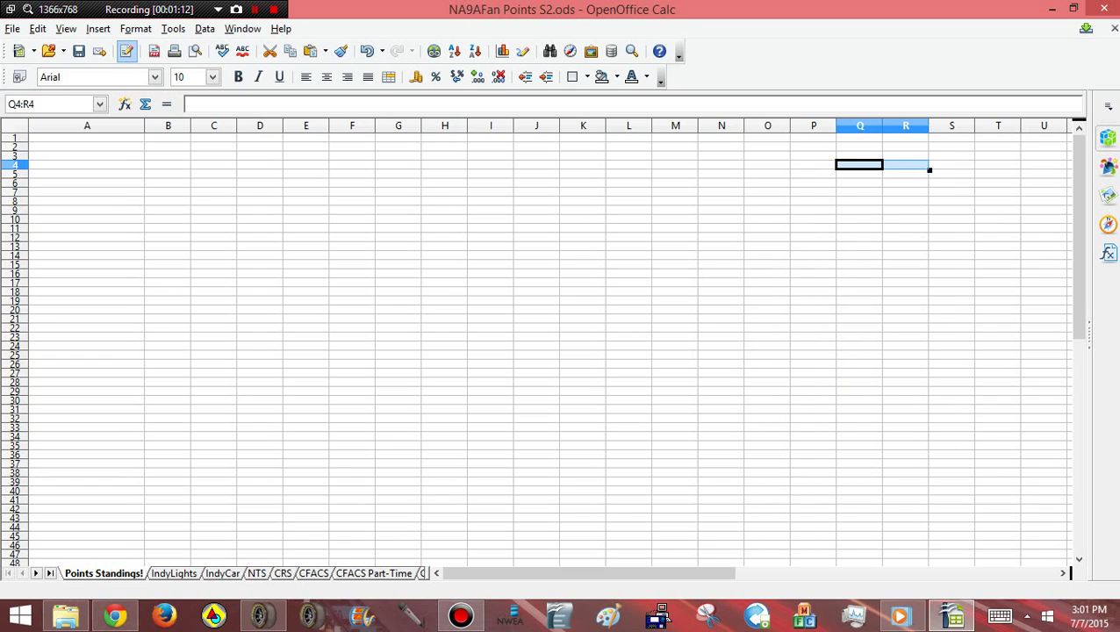
{"action": "left_click_drag", "start_coordinate": [14, 138], "coordinate": [14, 491]}
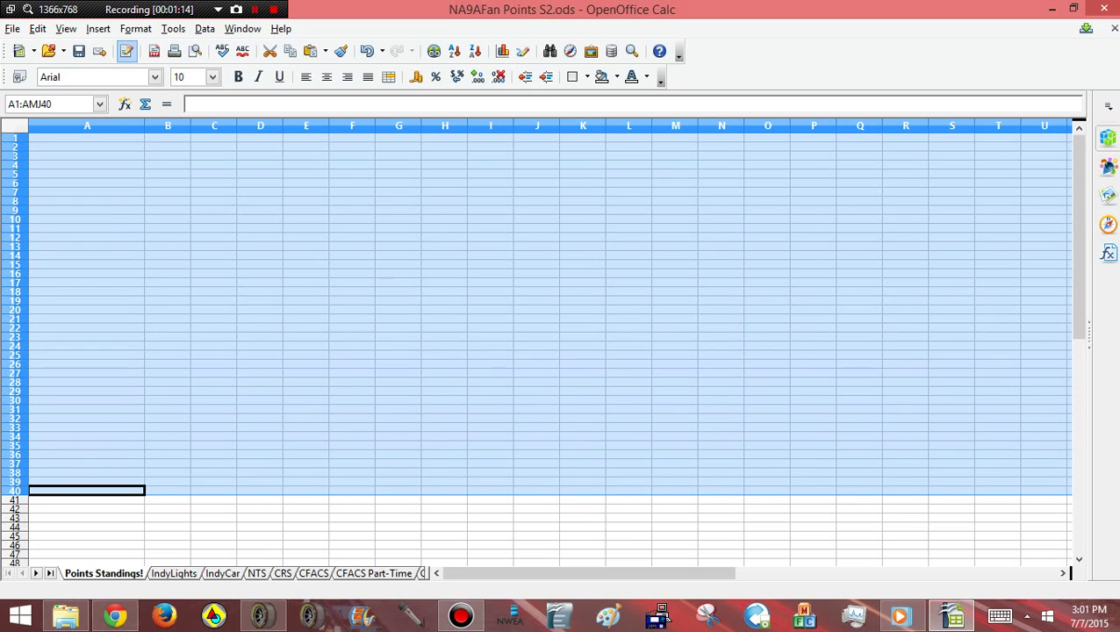
{"action": "left_click", "coordinate": [87, 518]}
{"action": "left_click_drag", "start_coordinate": [14, 138], "coordinate": [14, 465]}
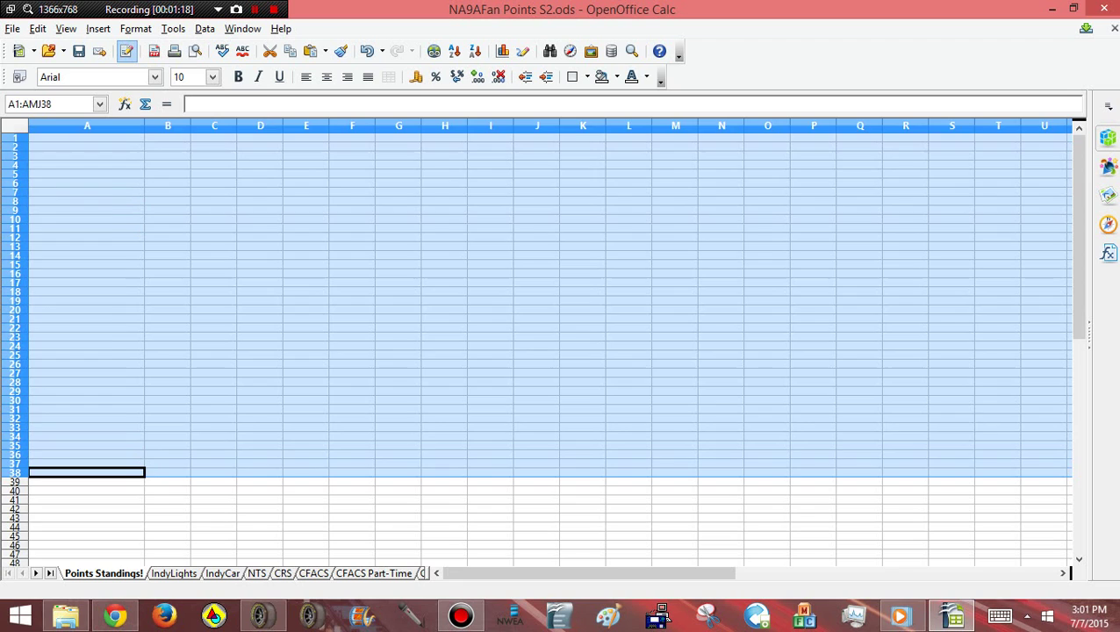
{"action": "left_click", "coordinate": [168, 300]}
{"action": "left_click_drag", "start_coordinate": [87, 125], "coordinate": [399, 126]}
{"action": "left_click", "coordinate": [537, 228]}
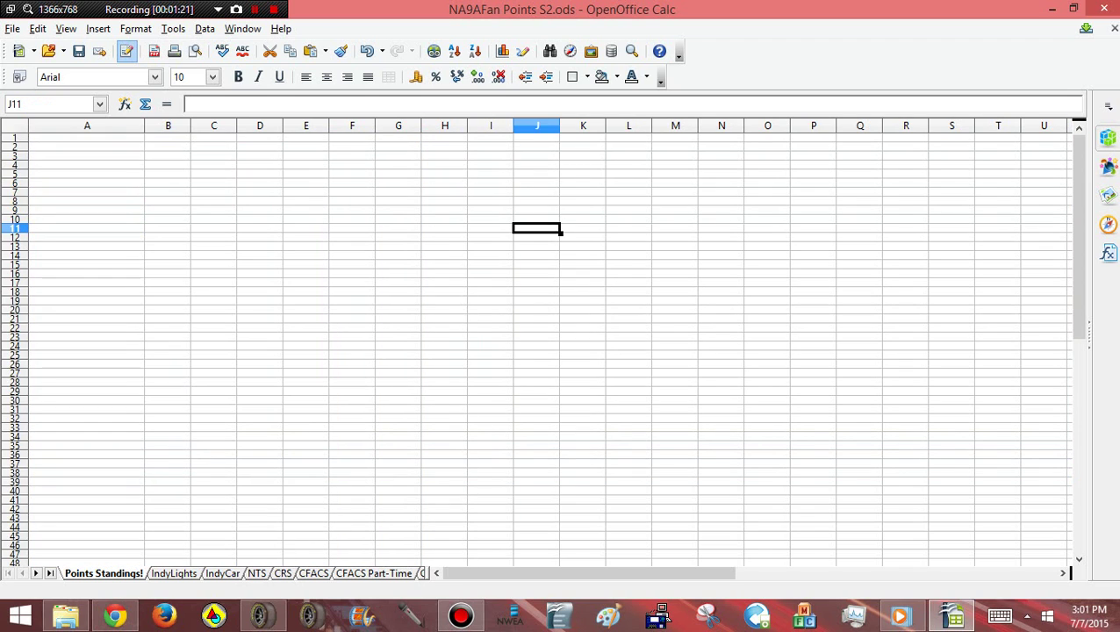
{"action": "left_click", "coordinate": [87, 126]}
{"action": "left_click", "coordinate": [168, 147]}
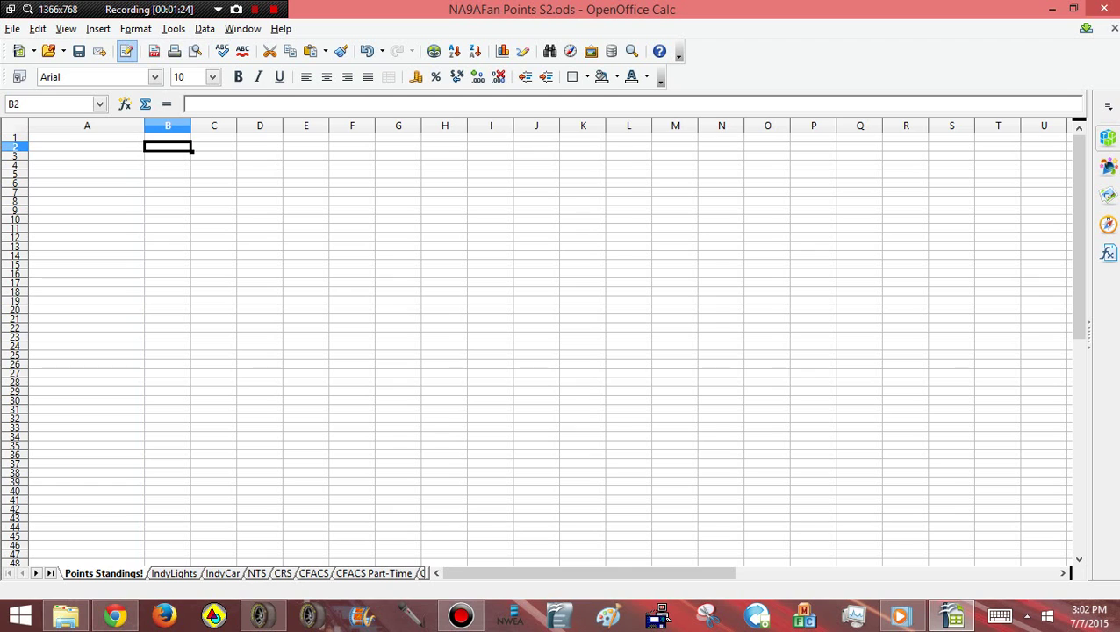
Make rows 1 to 92 taller, 0.16 inches each
{"action": "key", "text": "ctrl+a"}
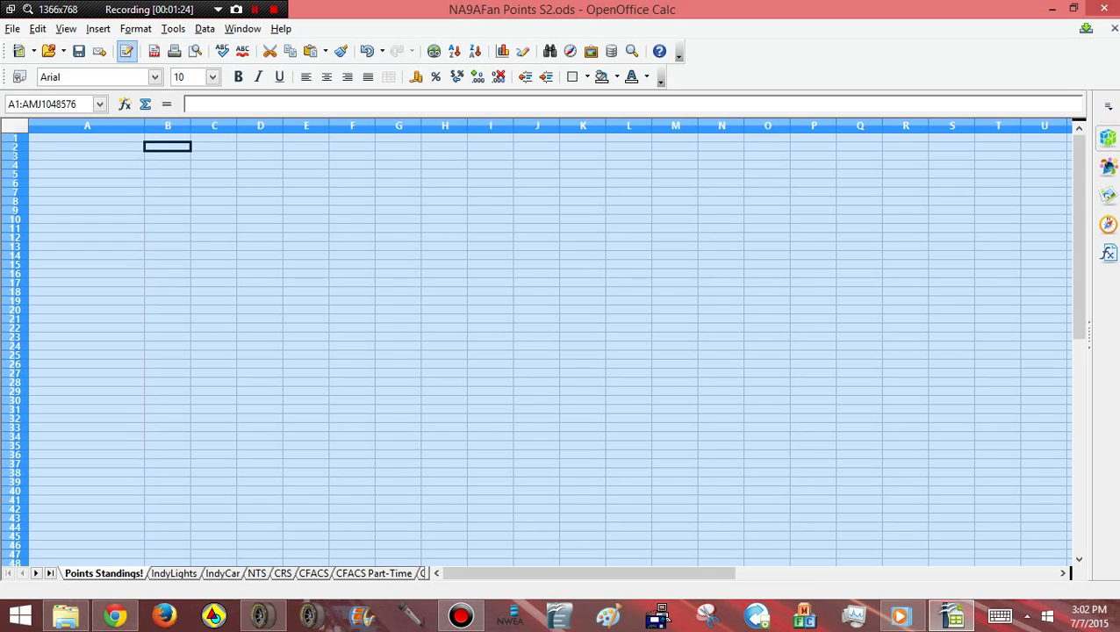
{"action": "left_click", "coordinate": [87, 165]}
{"action": "left_click", "coordinate": [14, 137]}
{"action": "left_click_drag", "start_coordinate": [14, 137], "coordinate": [14, 562]}
{"action": "scroll", "coordinate": [14, 351], "scroll_direction": "up", "scroll_amount": 10}
{"action": "scroll", "coordinate": [545, 342], "scroll_direction": "up", "scroll_amount": 4}
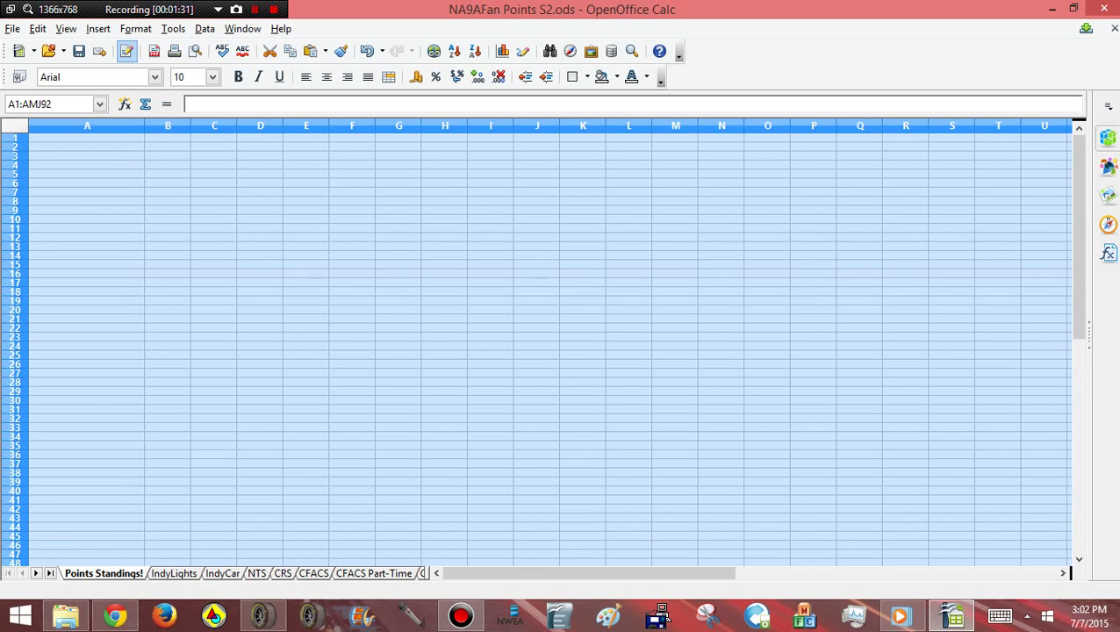
{"action": "left_click_drag", "start_coordinate": [14, 142], "coordinate": [14, 146]}
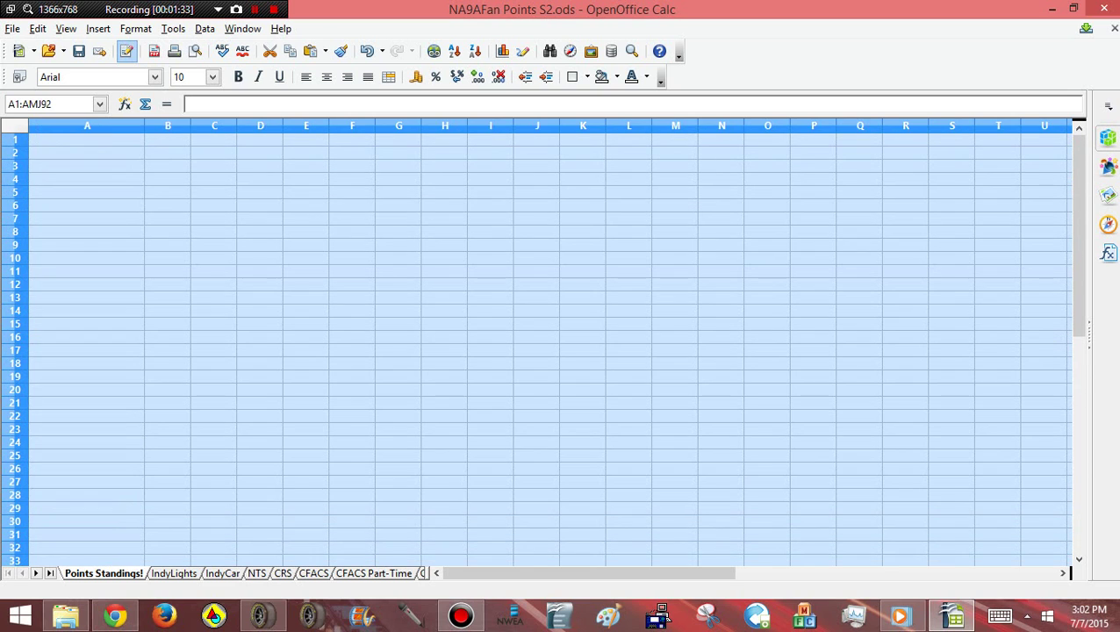
{"action": "left_click", "coordinate": [260, 298]}
Widen column A further to 2.63 inches
{"action": "left_click", "coordinate": [87, 126]}
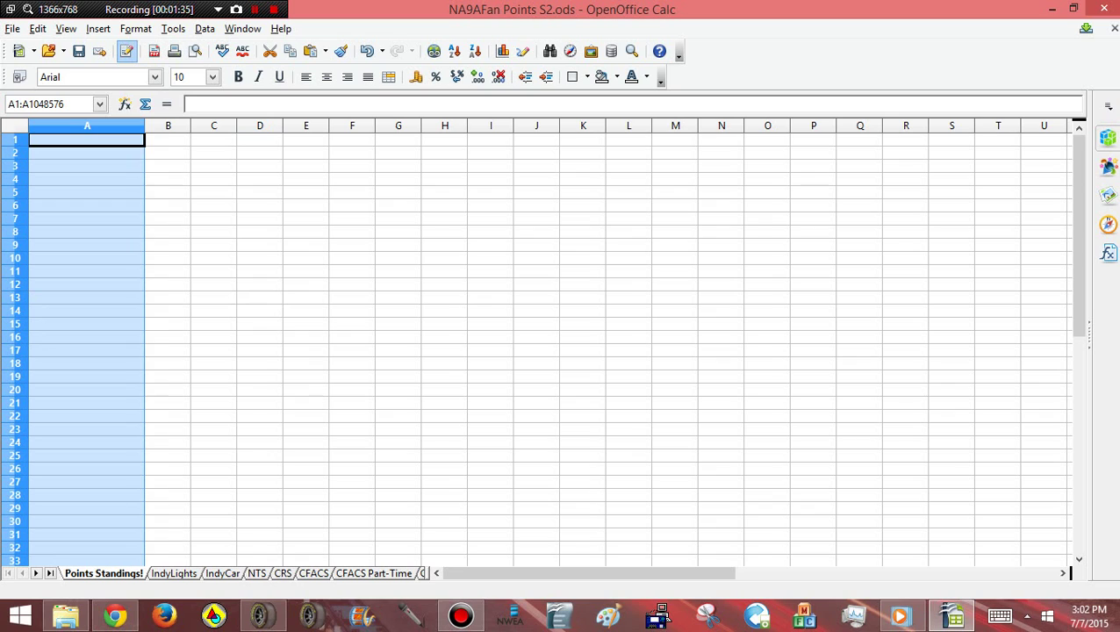
{"action": "left_click_drag", "start_coordinate": [145, 126], "coordinate": [168, 126]}
{"action": "left_click", "coordinate": [282, 219]}
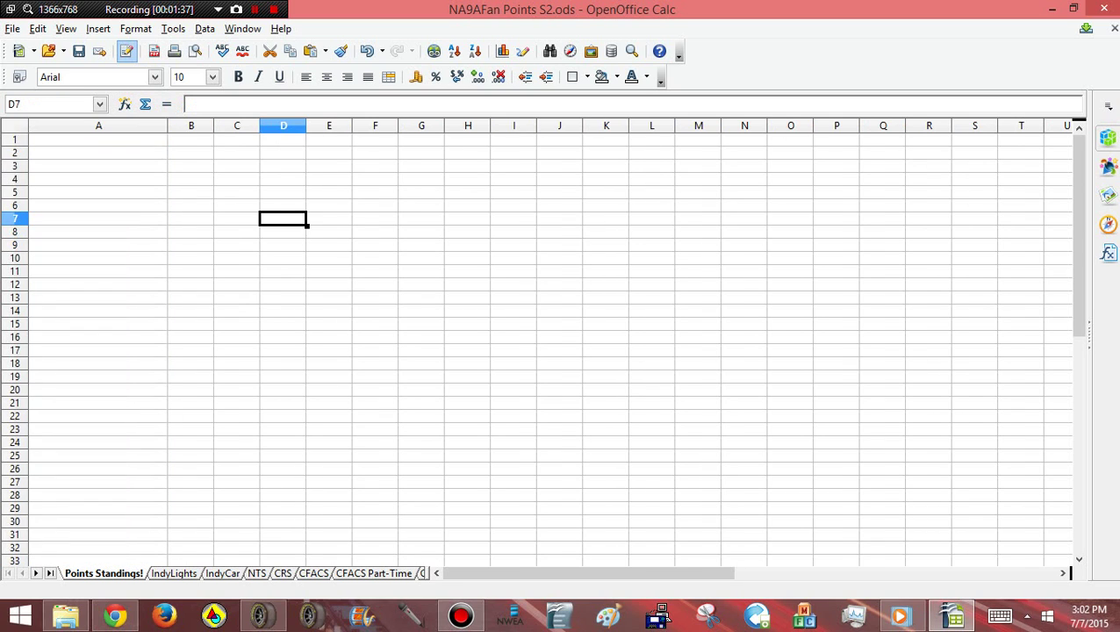
Give row 1 a bottom border
{"action": "key", "text": "ctrl+Home"}
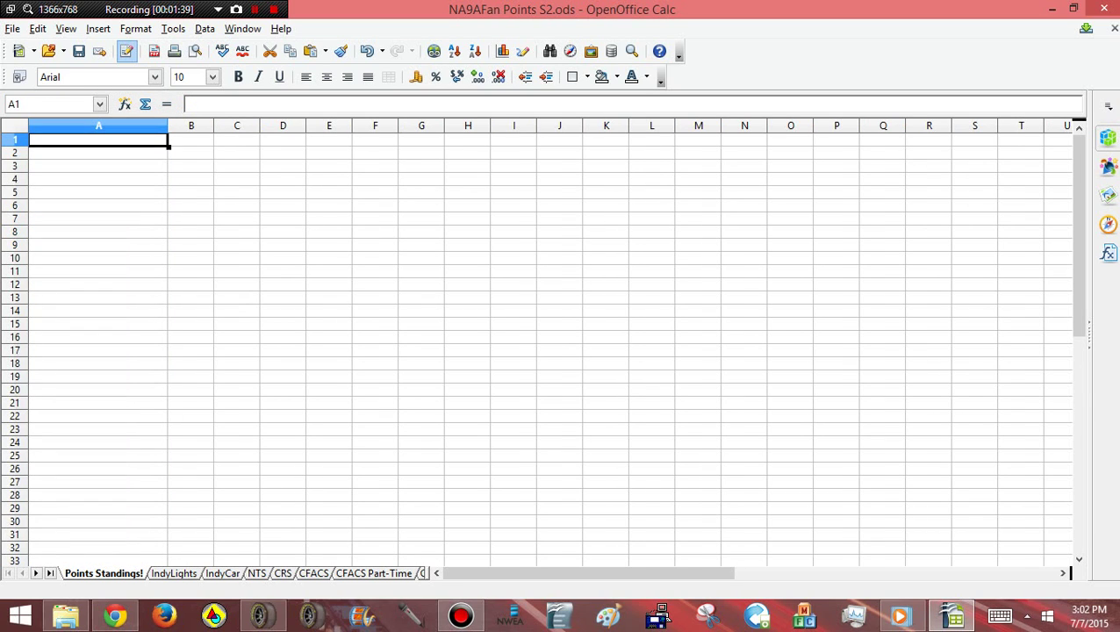
{"action": "left_click", "coordinate": [14, 140]}
{"action": "left_click", "coordinate": [586, 77]}
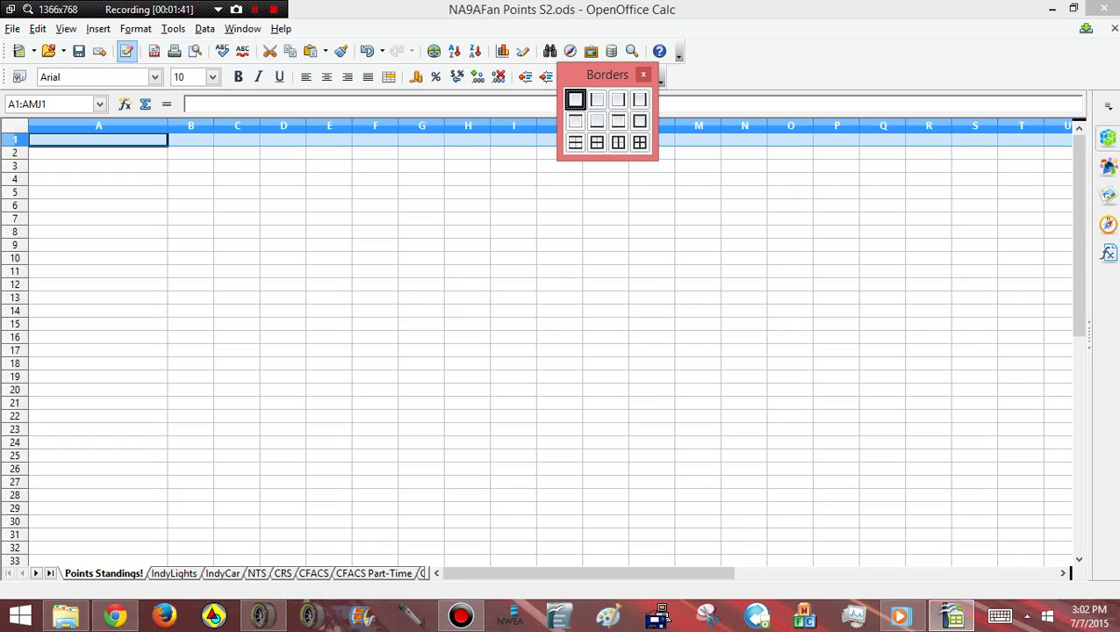
{"action": "left_click", "coordinate": [597, 120]}
{"action": "left_click", "coordinate": [513, 218]}
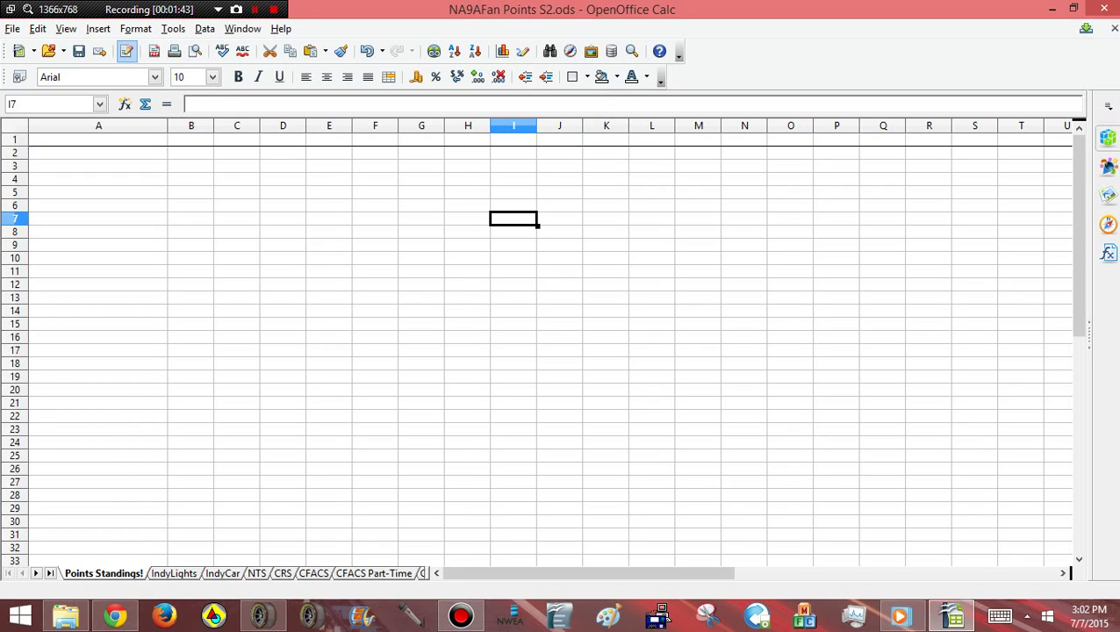
Enter the heading 'Points' in cell A1
{"action": "left_click", "coordinate": [99, 140]}
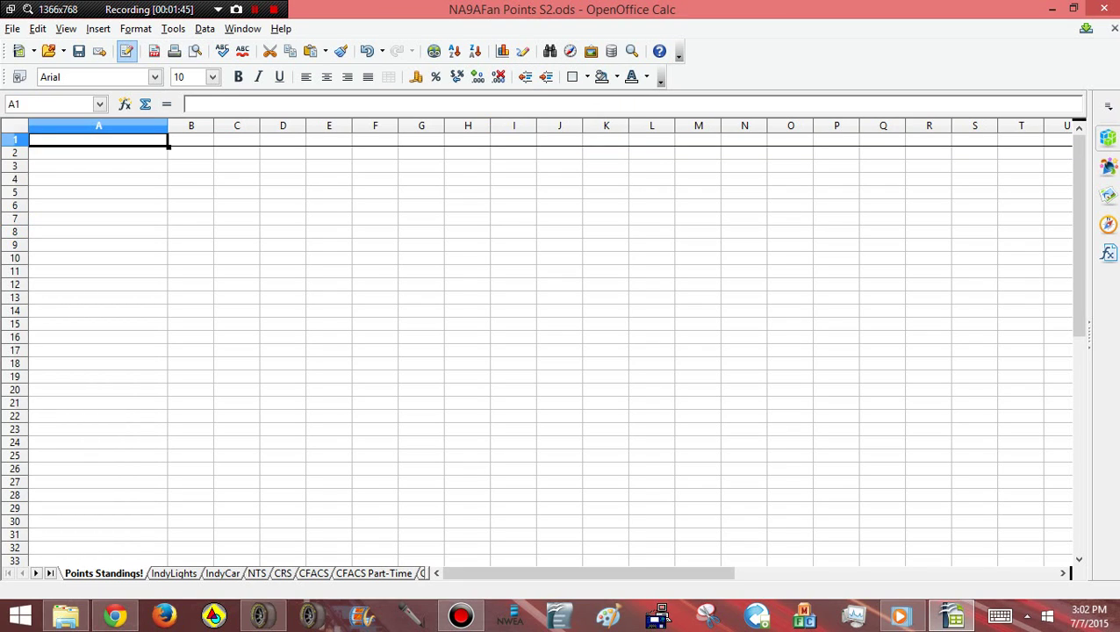
{"action": "type", "text": "Points"}
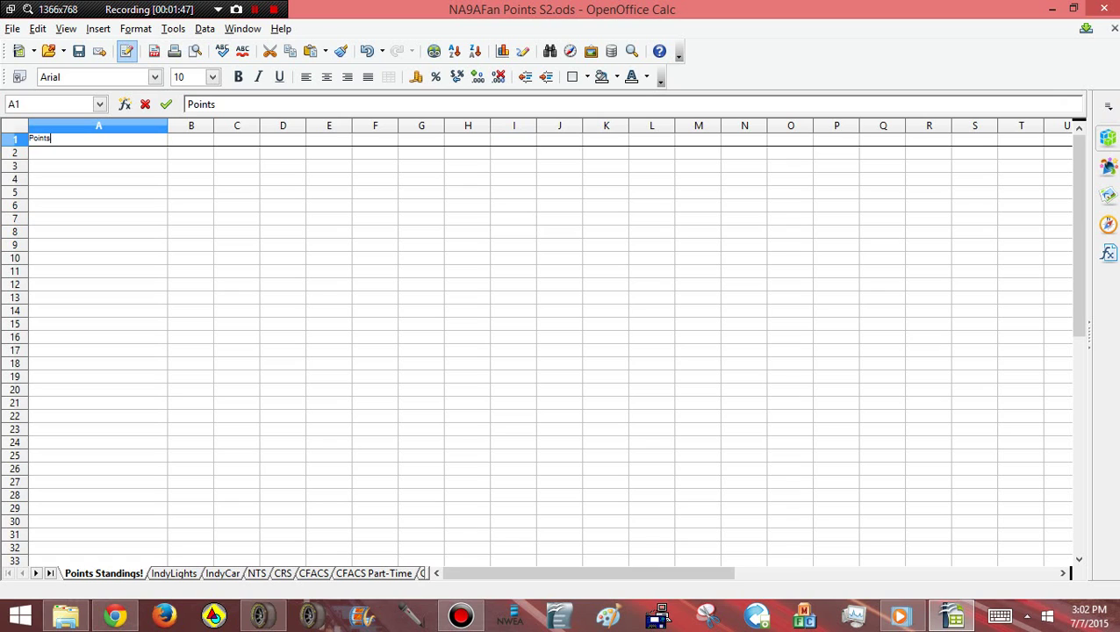
{"action": "left_click", "coordinate": [236, 231]}
Set the whole sheet's font to Segoe UI Black at size 12
{"action": "key", "text": "ctrl+a"}
{"action": "left_click", "coordinate": [155, 77]}
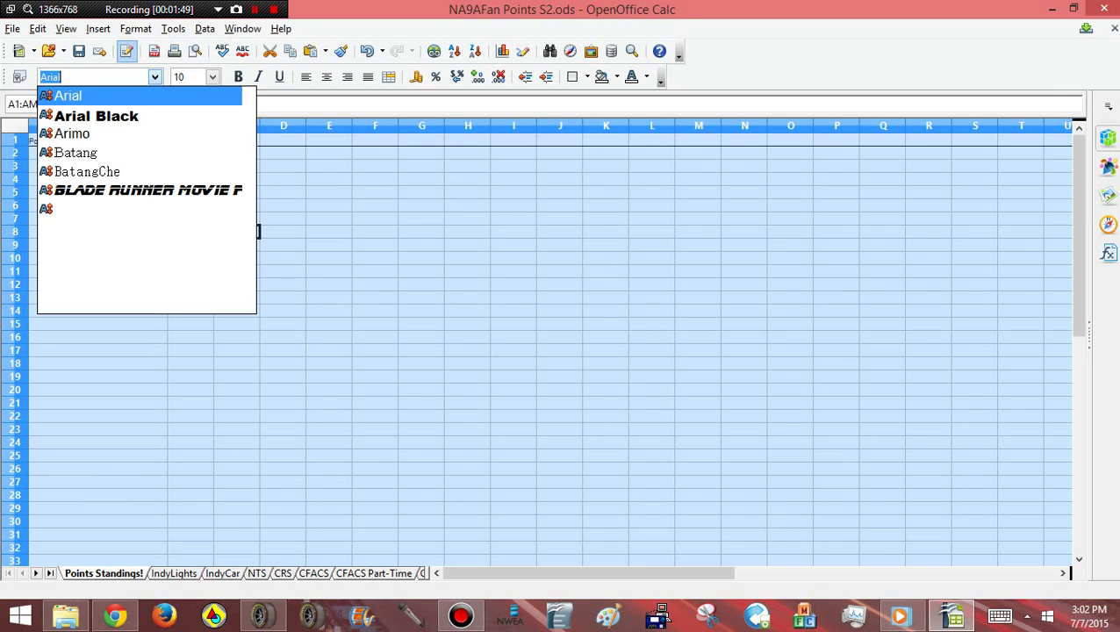
{"action": "scroll", "coordinate": [141, 202], "scroll_direction": "down", "scroll_amount": 10}
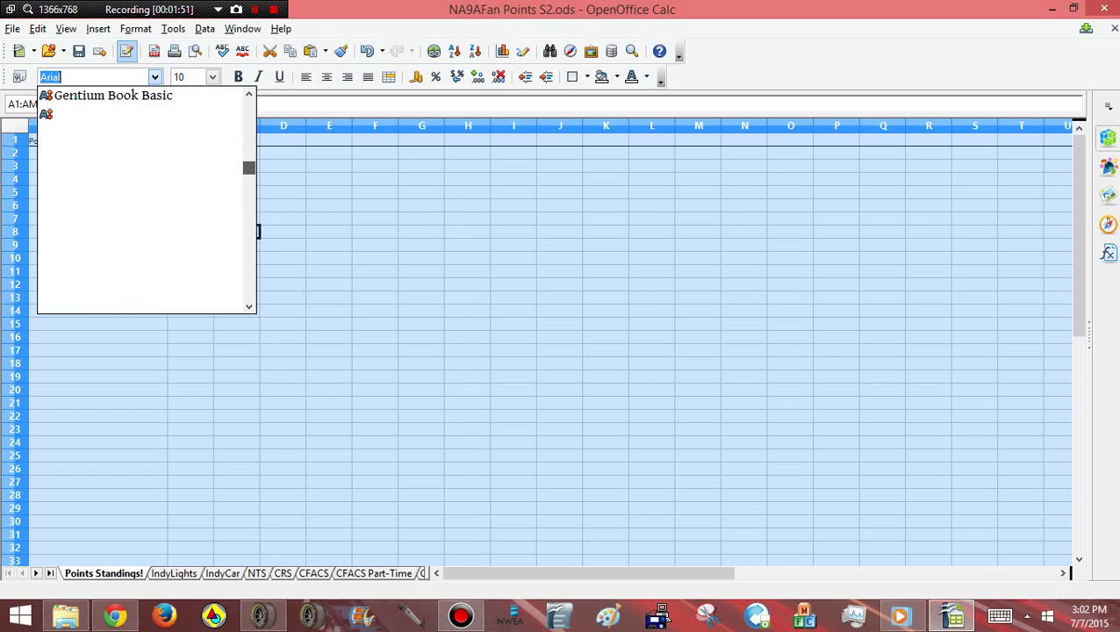
{"action": "scroll", "coordinate": [140, 202], "scroll_direction": "down", "scroll_amount": 15}
{"action": "scroll", "coordinate": [141, 202], "scroll_direction": "up", "scroll_amount": 5}
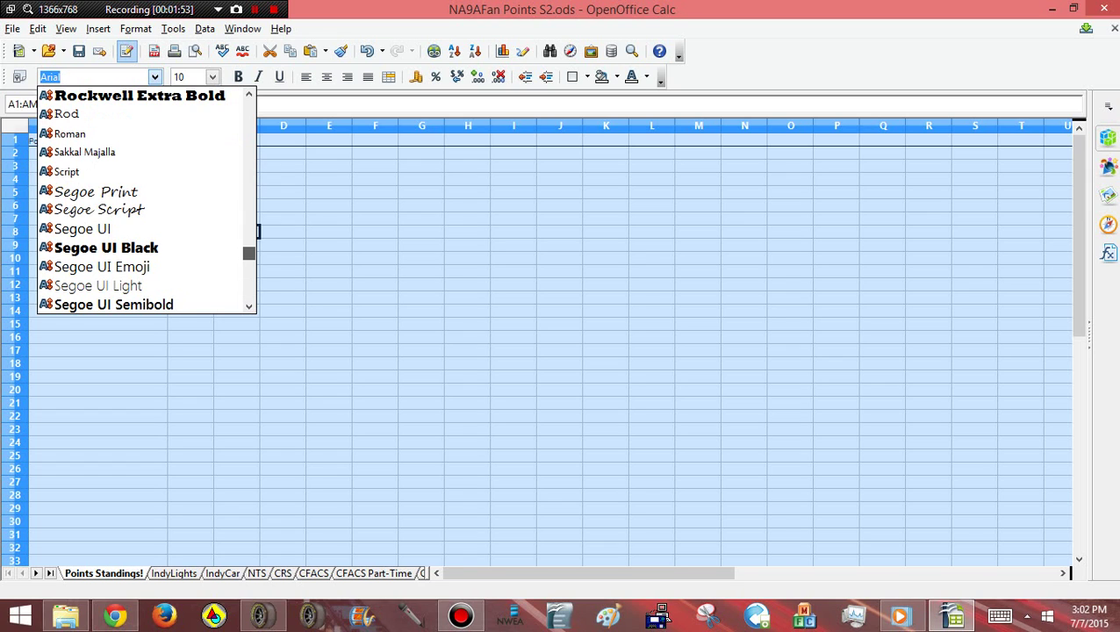
{"action": "left_click", "coordinate": [107, 248]}
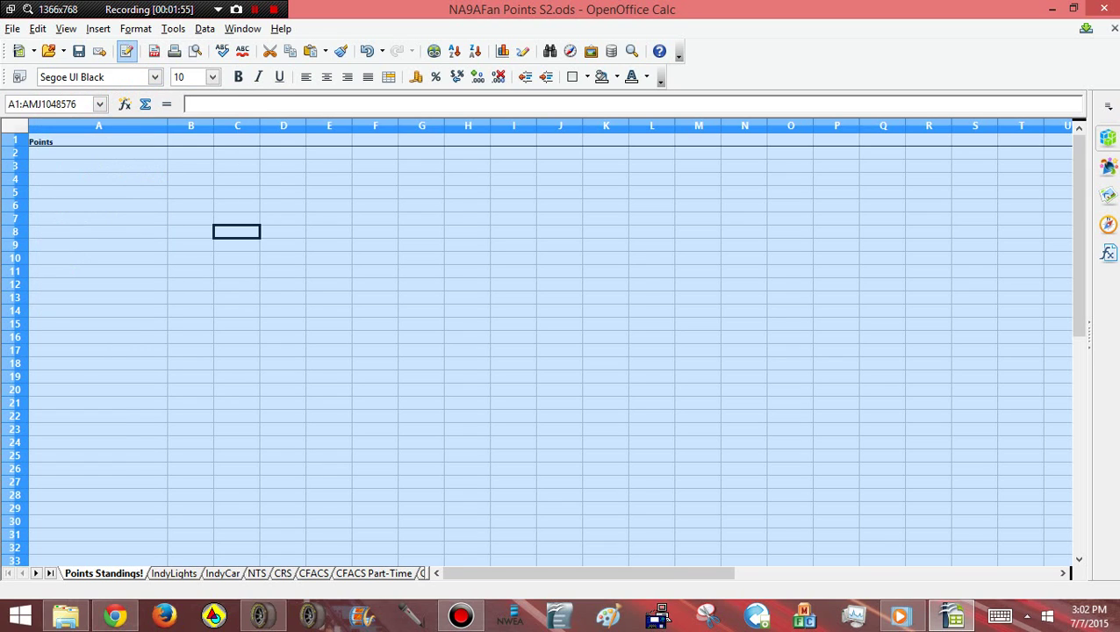
{"action": "left_click", "coordinate": [212, 76]}
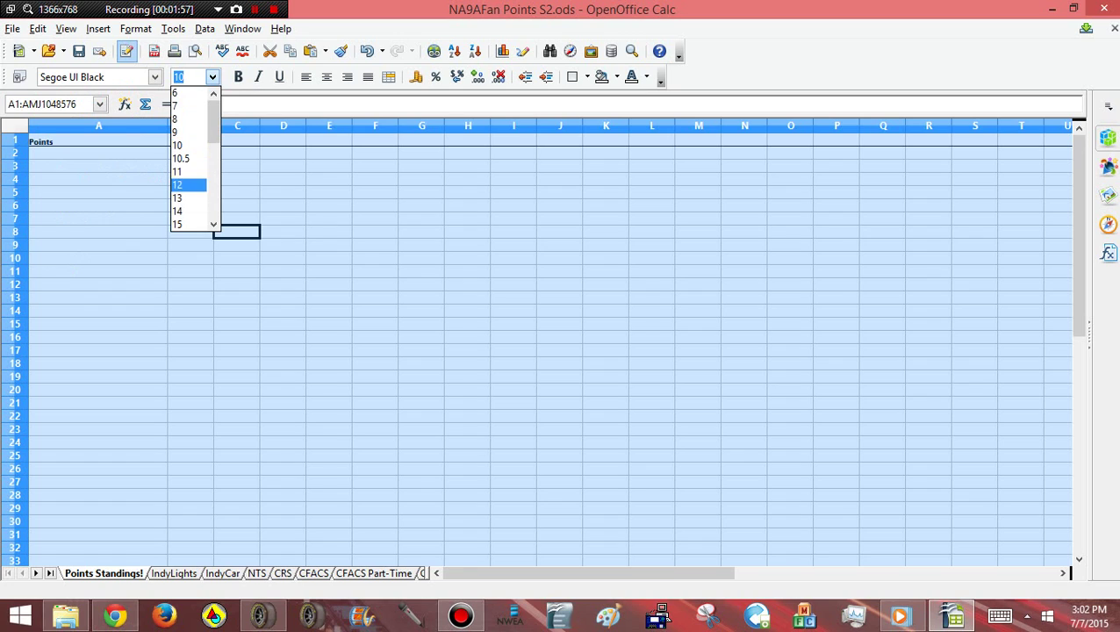
{"action": "left_click", "coordinate": [184, 183]}
{"action": "left_click", "coordinate": [190, 257]}
{"action": "left_click", "coordinate": [98, 152]}
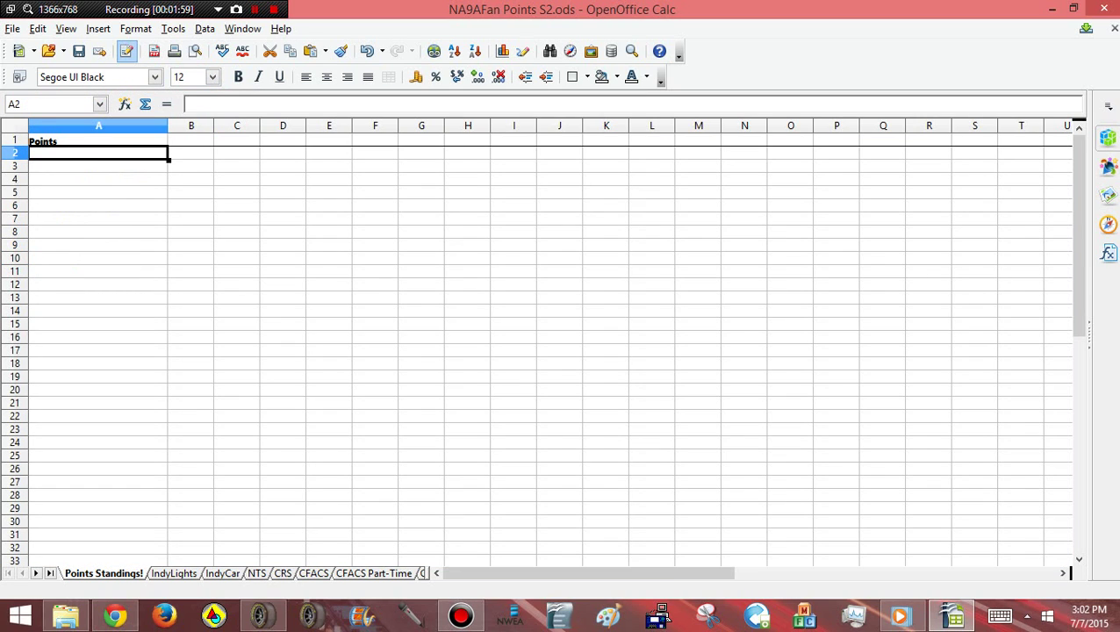
Enter the #1, #2 and #3 ranked driver names in A2 to A4
{"action": "type", "text": "#1"}
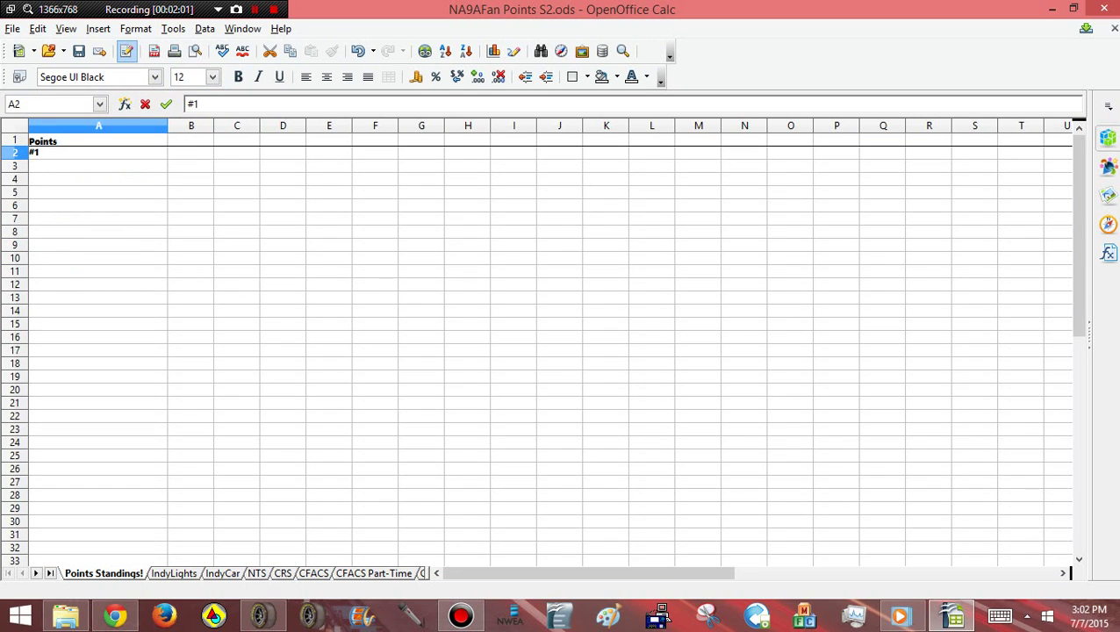
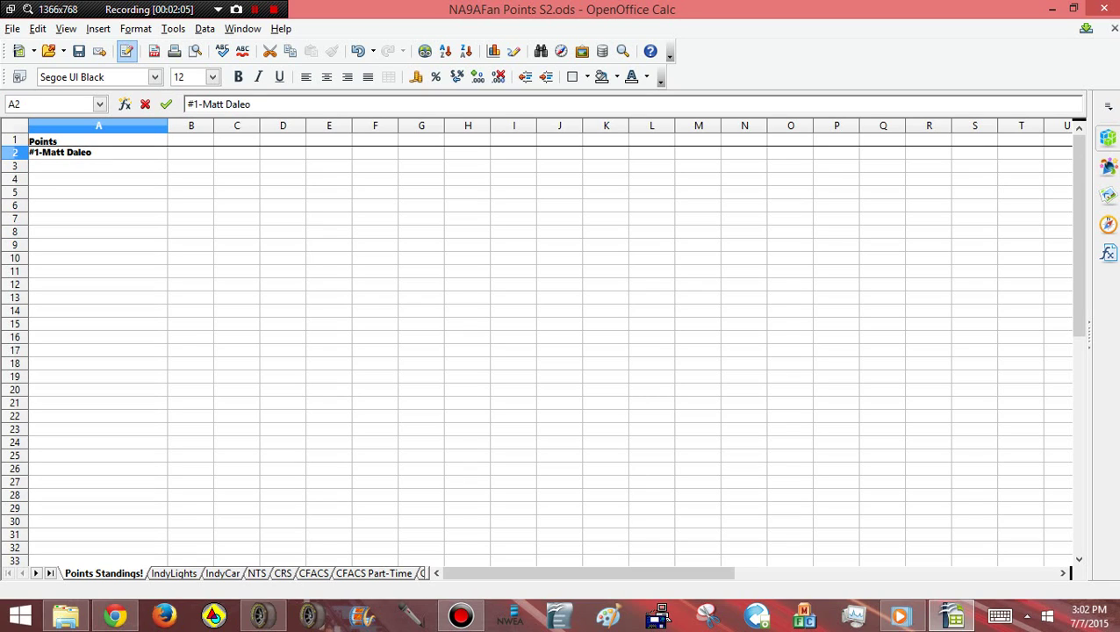
{"action": "key", "text": "Return"}
{"action": "type", "text": "#2-"}
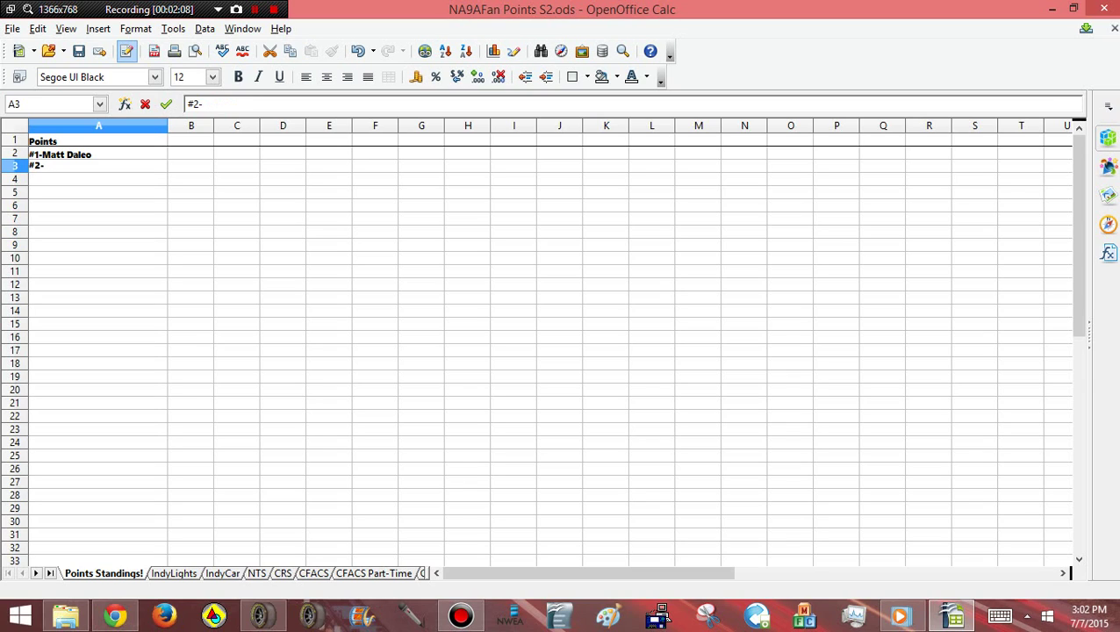
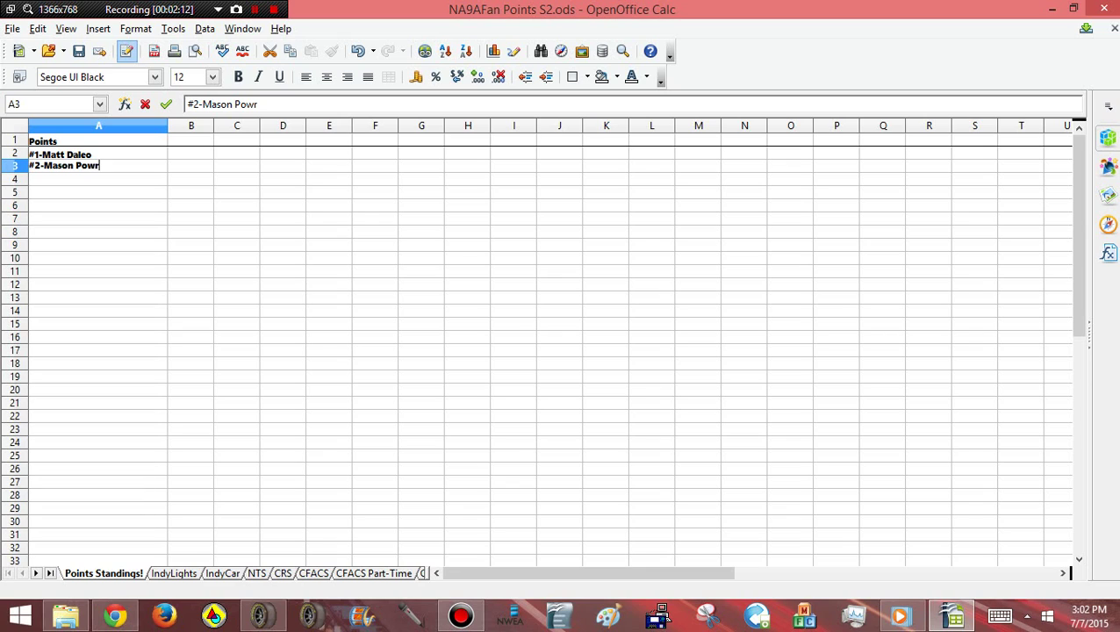
{"action": "type", "text": "ers"}
{"action": "key", "text": "Return"}
{"action": "type", "text": "#"}
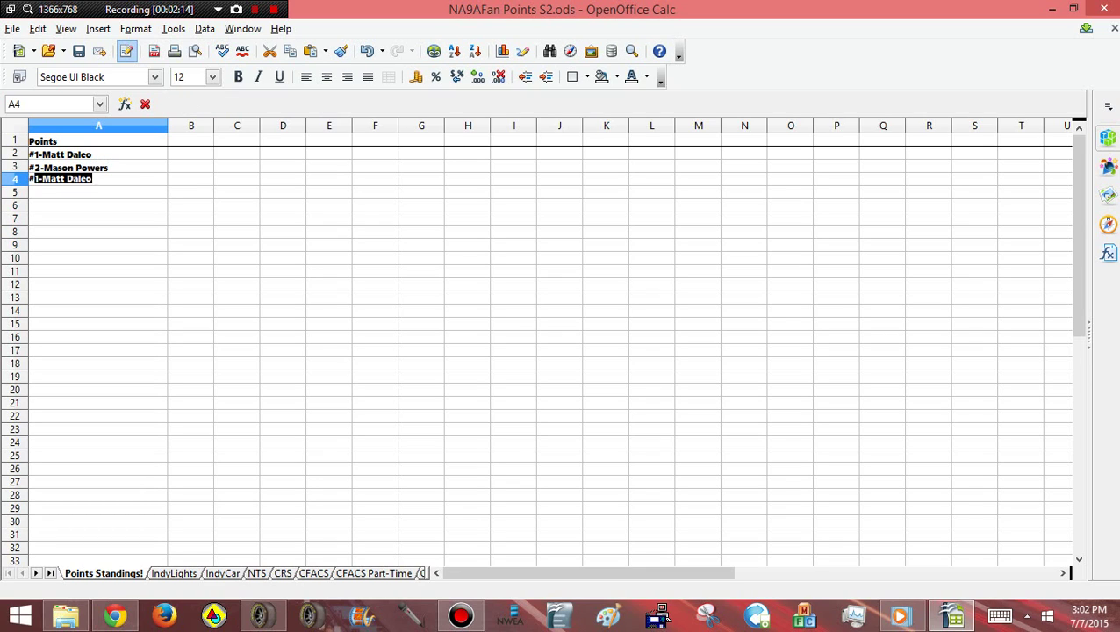
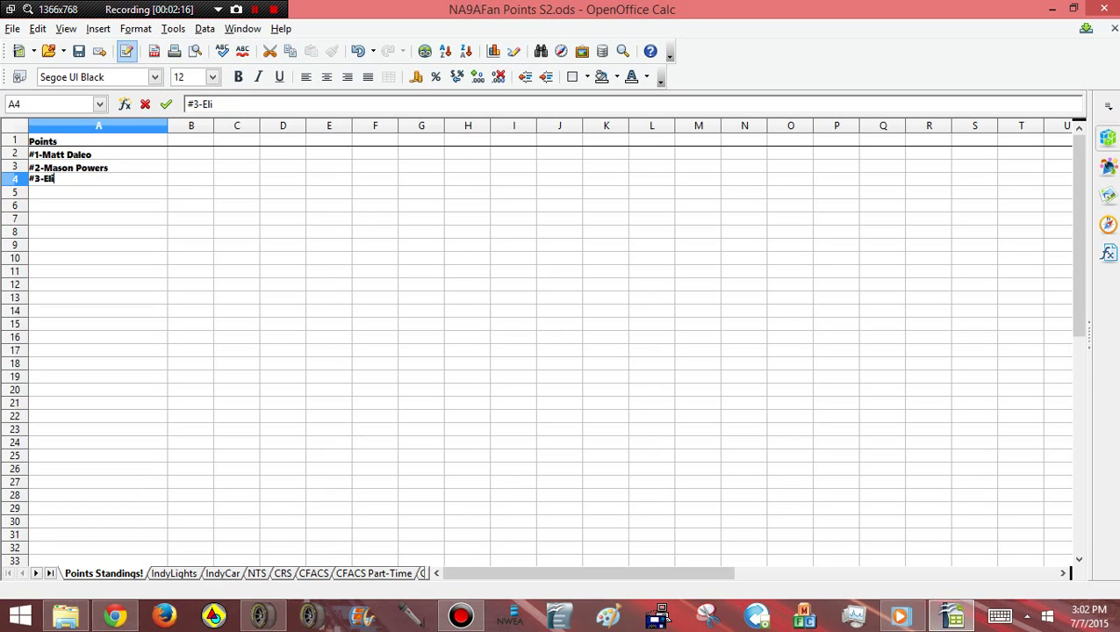
{"action": "key", "text": "Return"}
Enter the #4, #5 and #6 driver names, removing a stray dash from #5
{"action": "type", "text": "#4"}
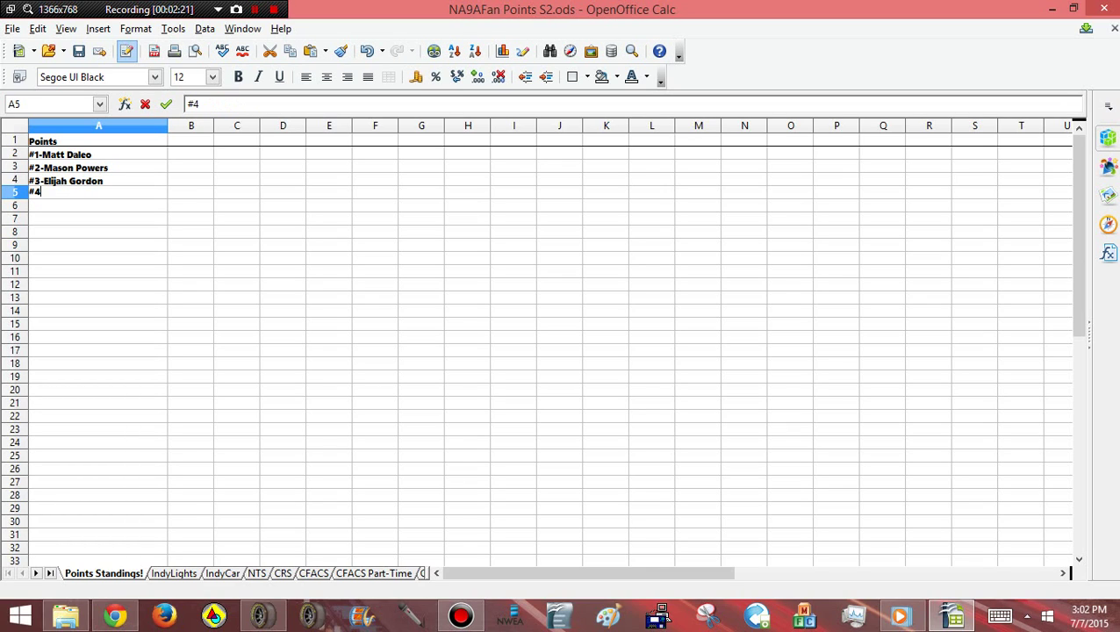
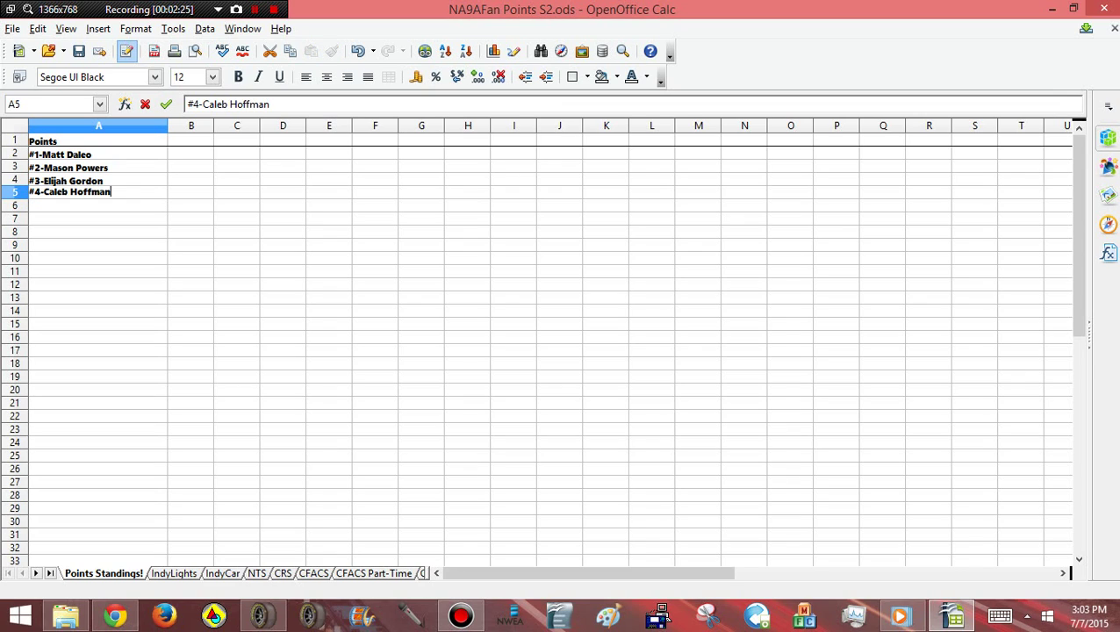
{"action": "key", "text": "Return"}
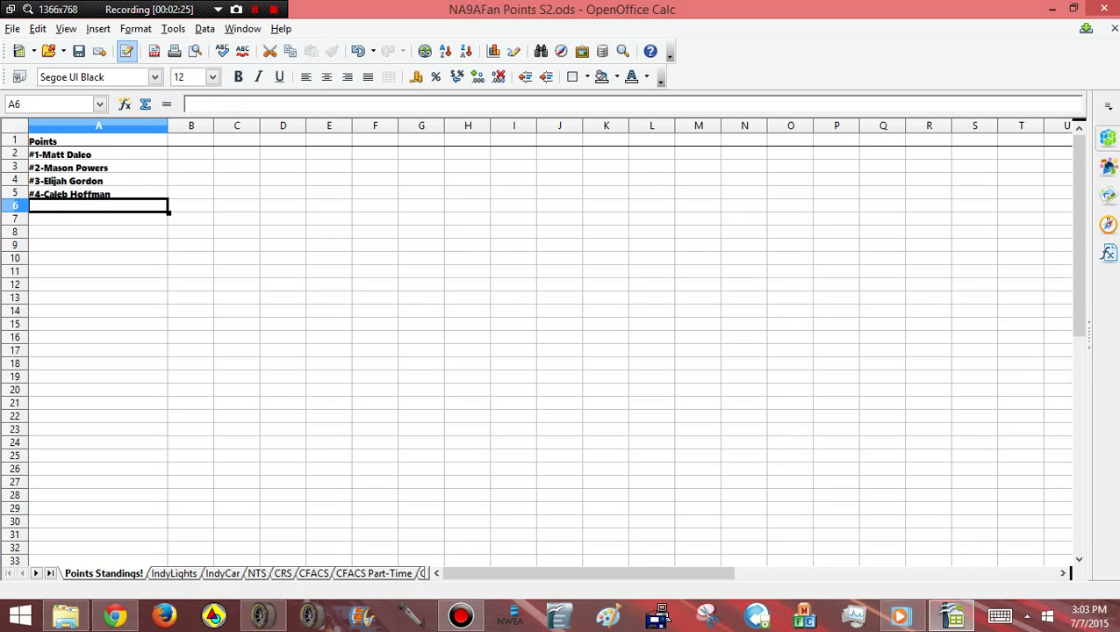
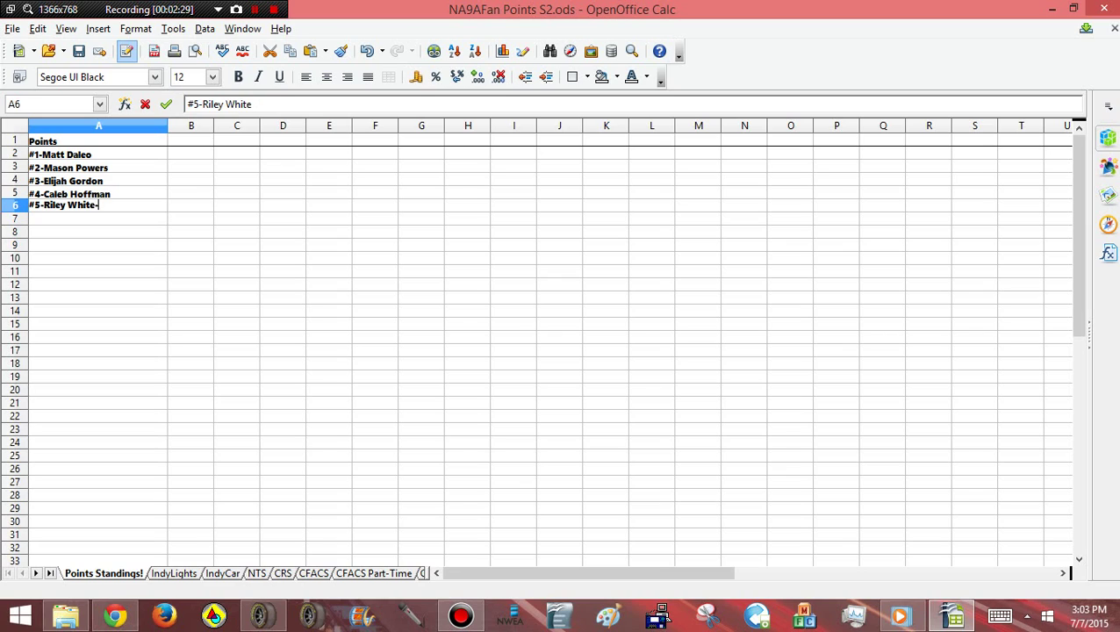
{"action": "key", "text": "Return"}
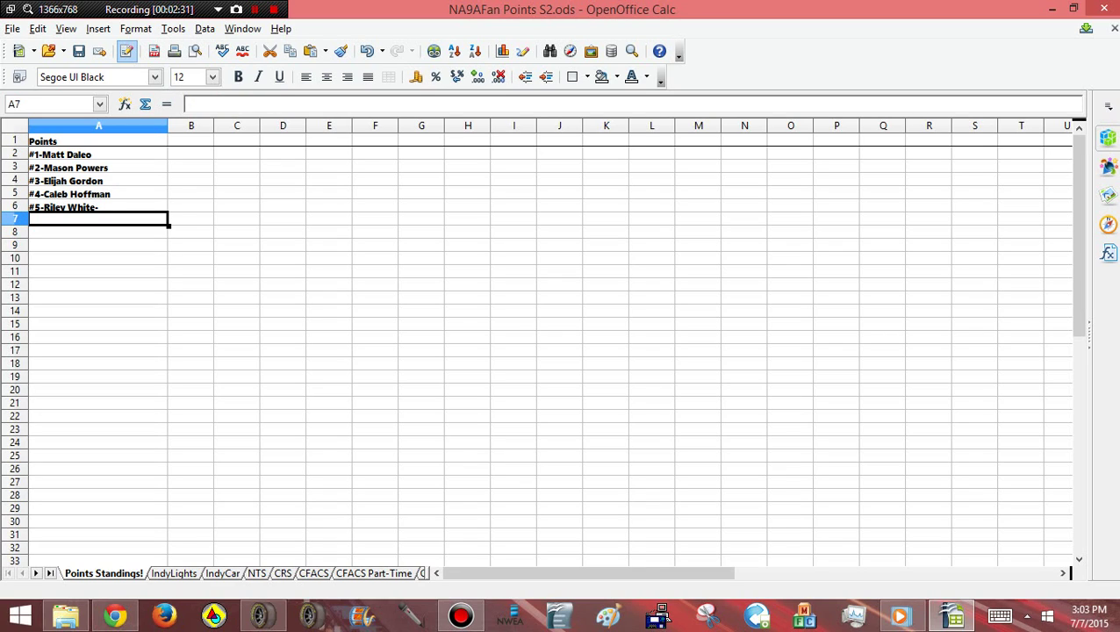
{"action": "key", "text": "Up"}
{"action": "left_click", "coordinate": [255, 104]}
{"action": "key", "text": "BackSpace"}
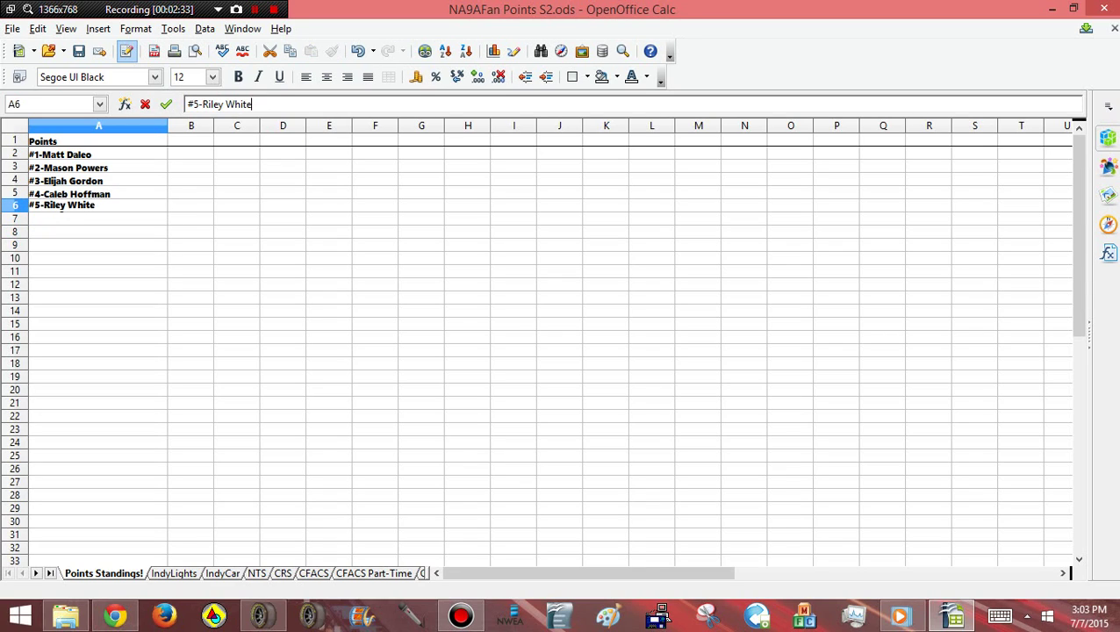
{"action": "key", "text": "Return"}
{"action": "type", "text": "#"}
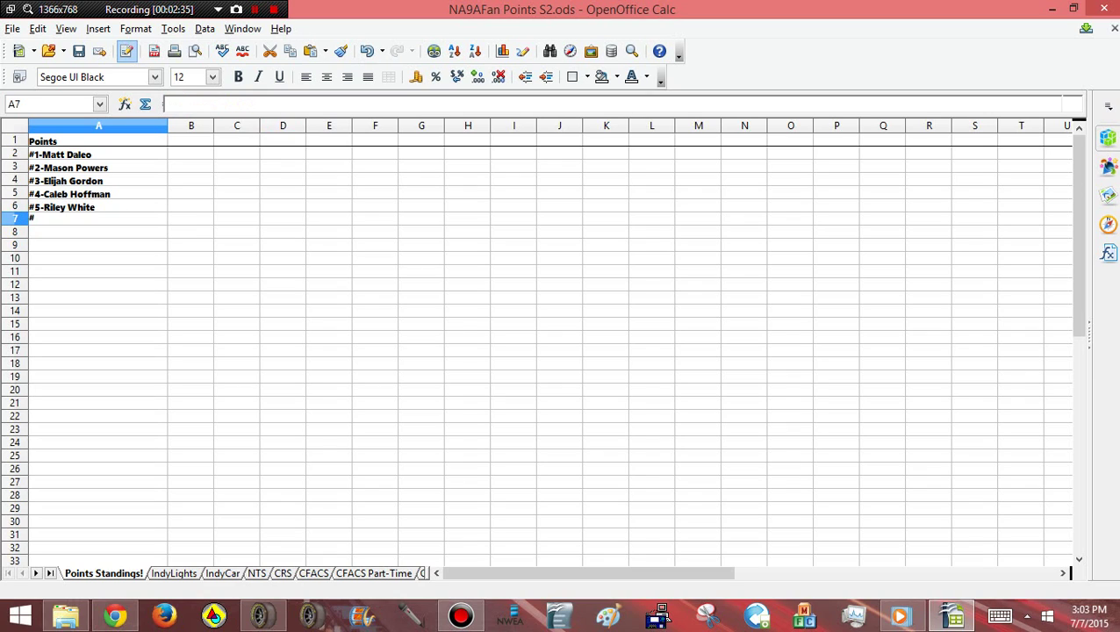
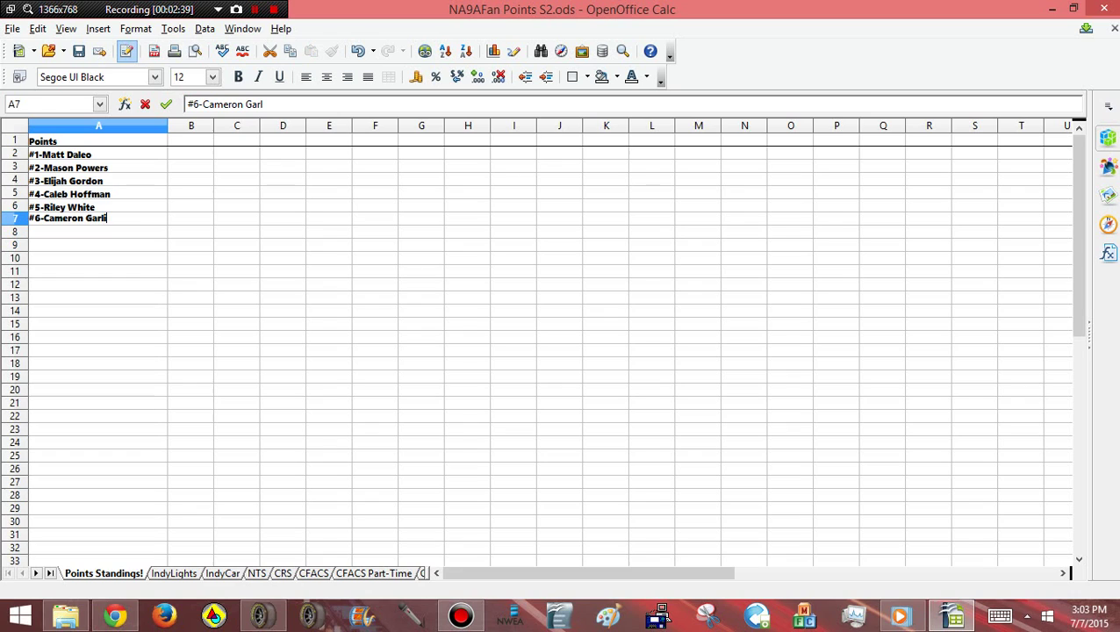
Enter the heading 'Pts.' in cell B1
{"action": "left_click", "coordinate": [283, 298]}
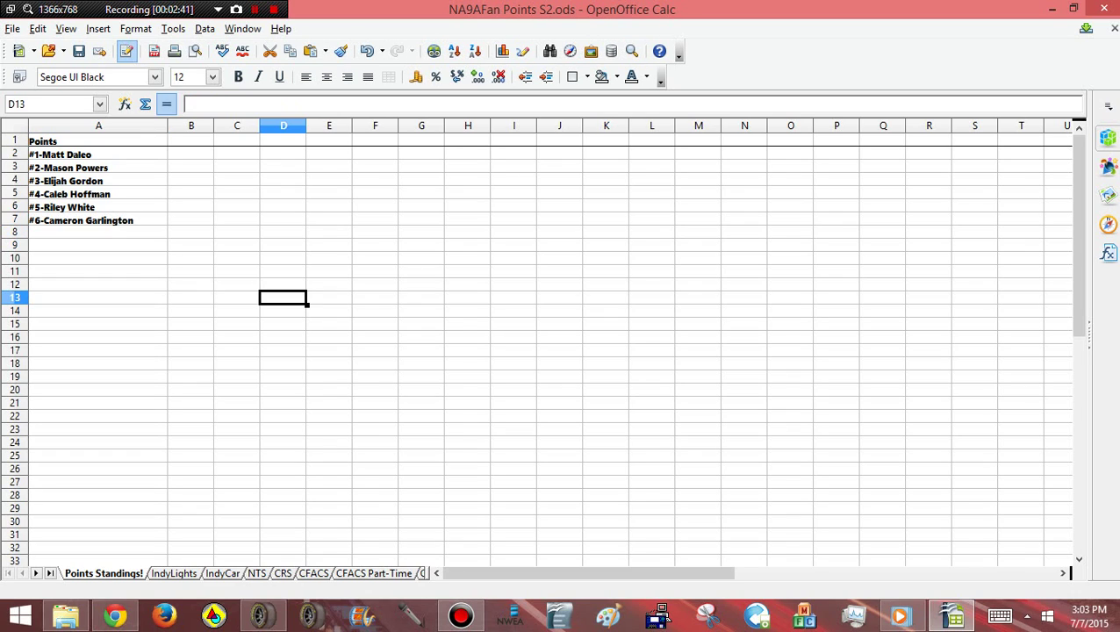
{"action": "left_click", "coordinate": [99, 126]}
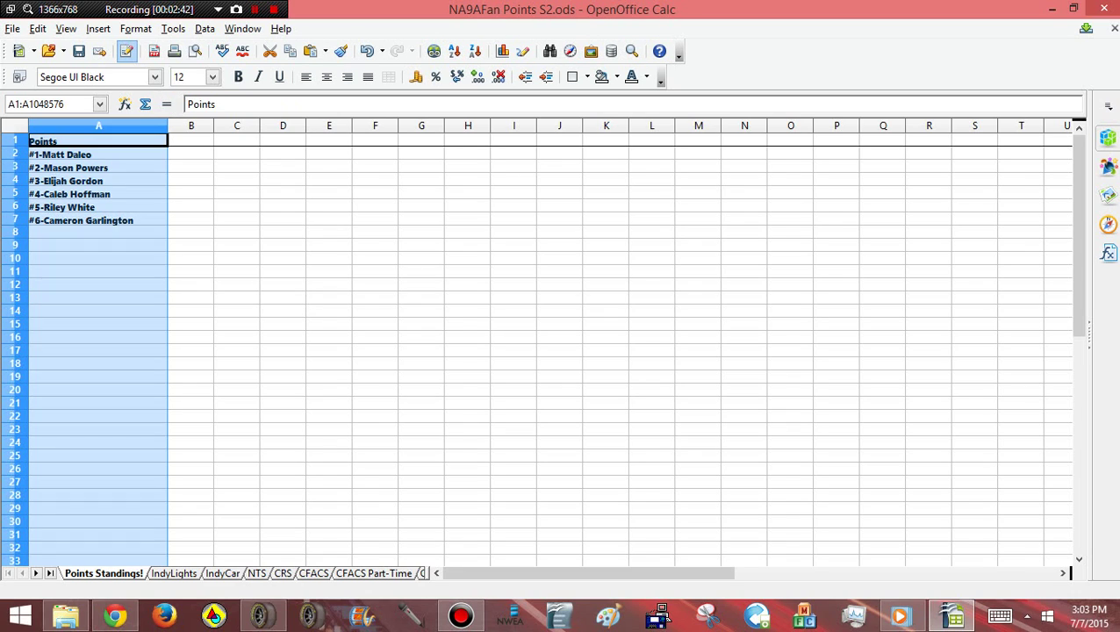
{"action": "left_click", "coordinate": [191, 125]}
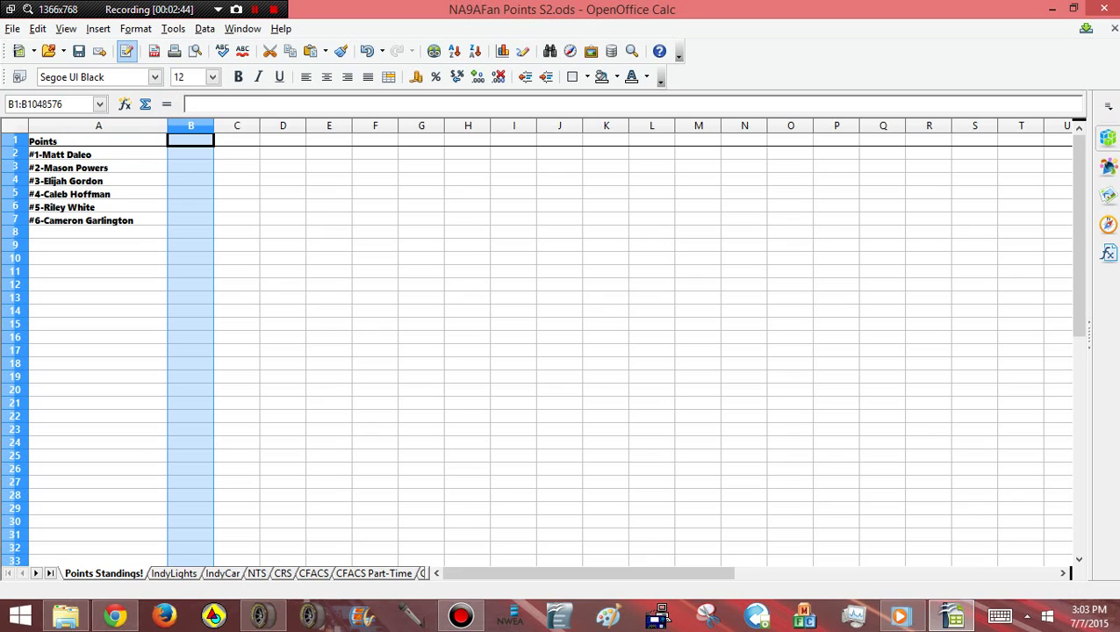
{"action": "left_click", "coordinate": [190, 139]}
{"action": "type", "text": "Pts."}
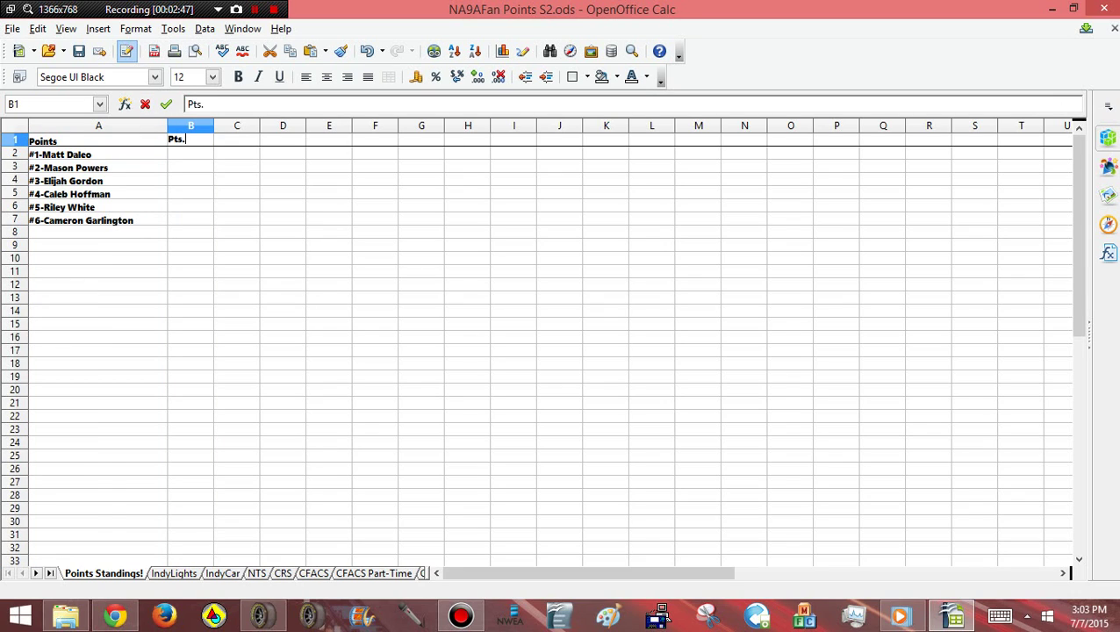
{"action": "left_click", "coordinate": [166, 104]}
Centre column B's contents and make the column slightly narrower
{"action": "left_click", "coordinate": [190, 125]}
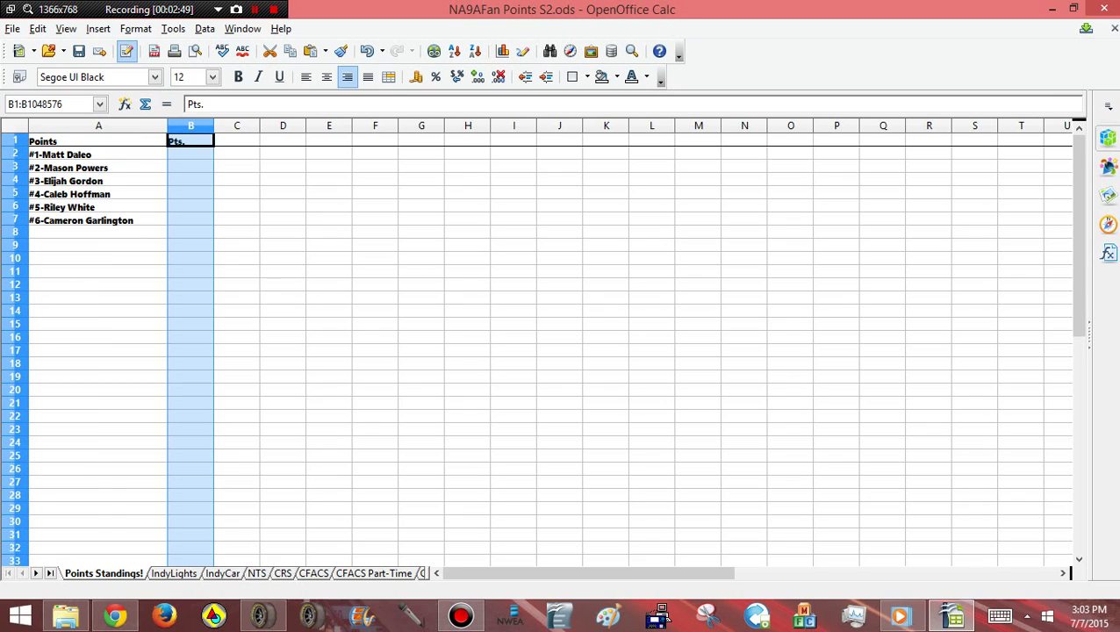
{"action": "left_click", "coordinate": [326, 77]}
{"action": "left_click", "coordinate": [375, 220]}
{"action": "left_click", "coordinate": [190, 126]}
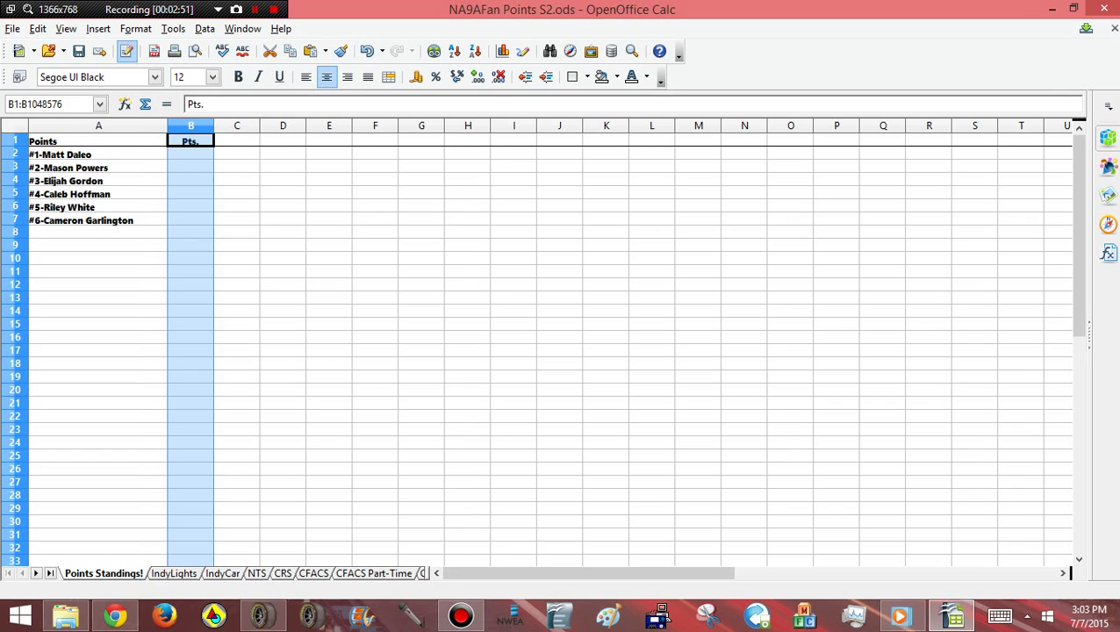
{"action": "left_click_drag", "start_coordinate": [213, 125], "coordinate": [202, 126]}
{"action": "left_click", "coordinate": [236, 207]}
{"action": "left_click", "coordinate": [191, 125]}
{"action": "left_click", "coordinate": [224, 194]}
{"action": "left_click", "coordinate": [184, 154]}
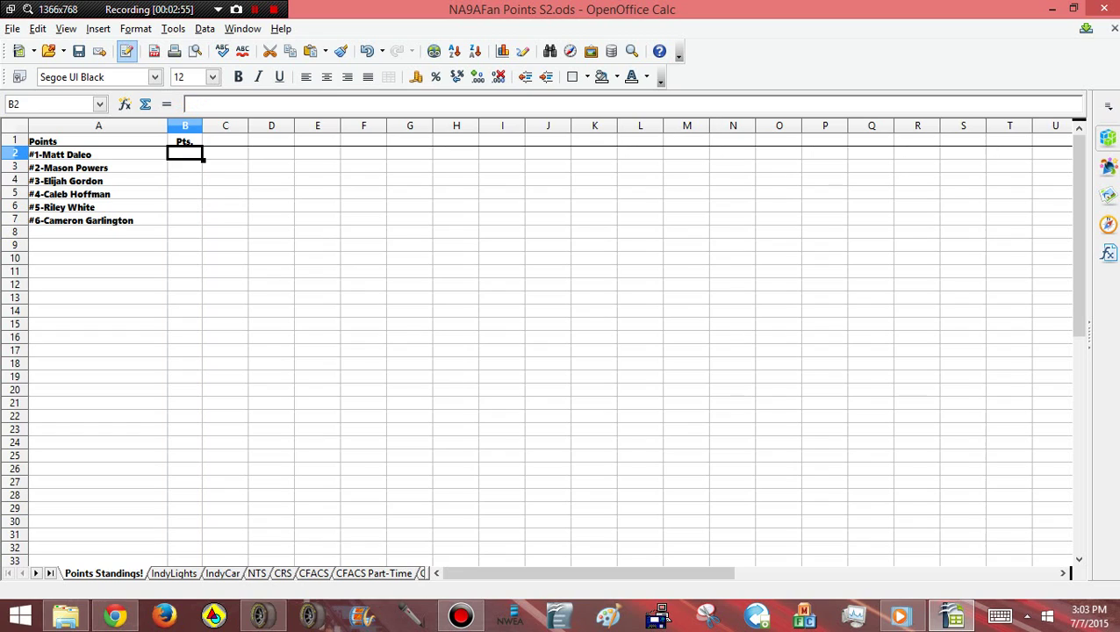
{"action": "left_click", "coordinate": [224, 141]}
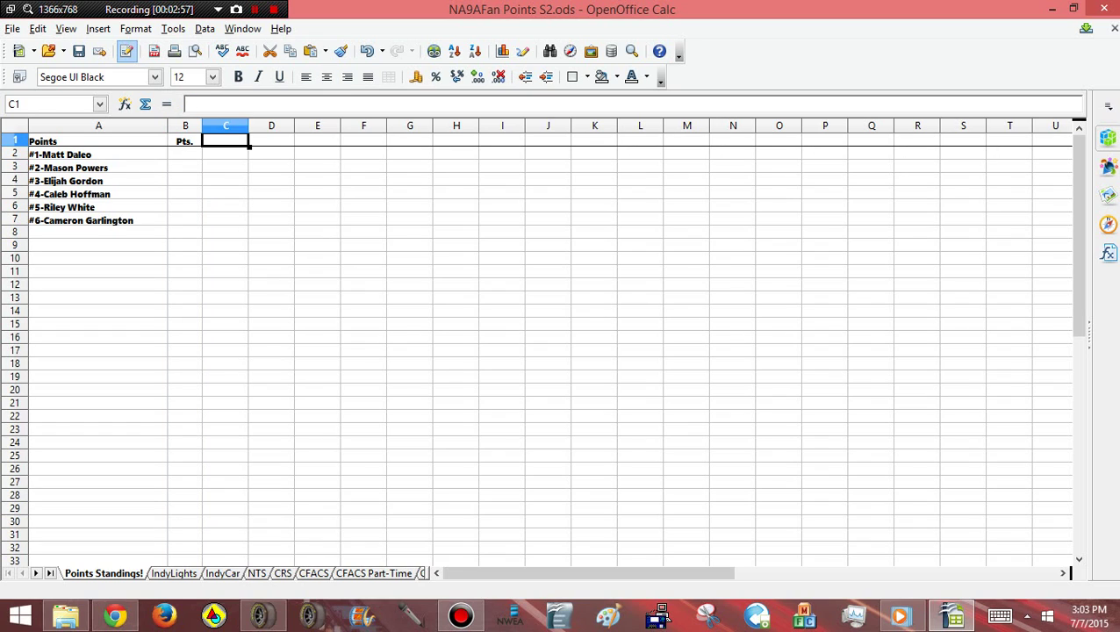
Select columns C through N and narrow them to about 0.43 inches each
{"action": "mouse_move", "coordinate": [224, 126]}
{"action": "left_mouse_down"}
{"action": "mouse_move", "coordinate": [317, 126]}
{"action": "mouse_move", "coordinate": [224, 125]}
{"action": "left_mouse_up"}
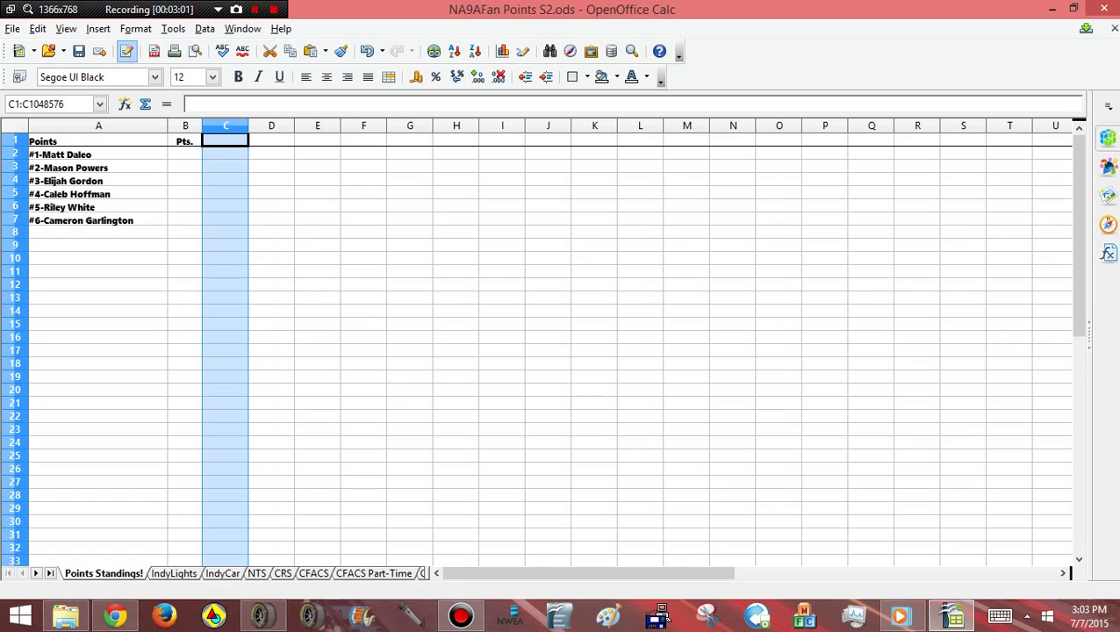
{"action": "key", "text": "shift+Right"}
{"action": "key", "text": "shift+Right"}
{"action": "key", "text": "shift+Right"}
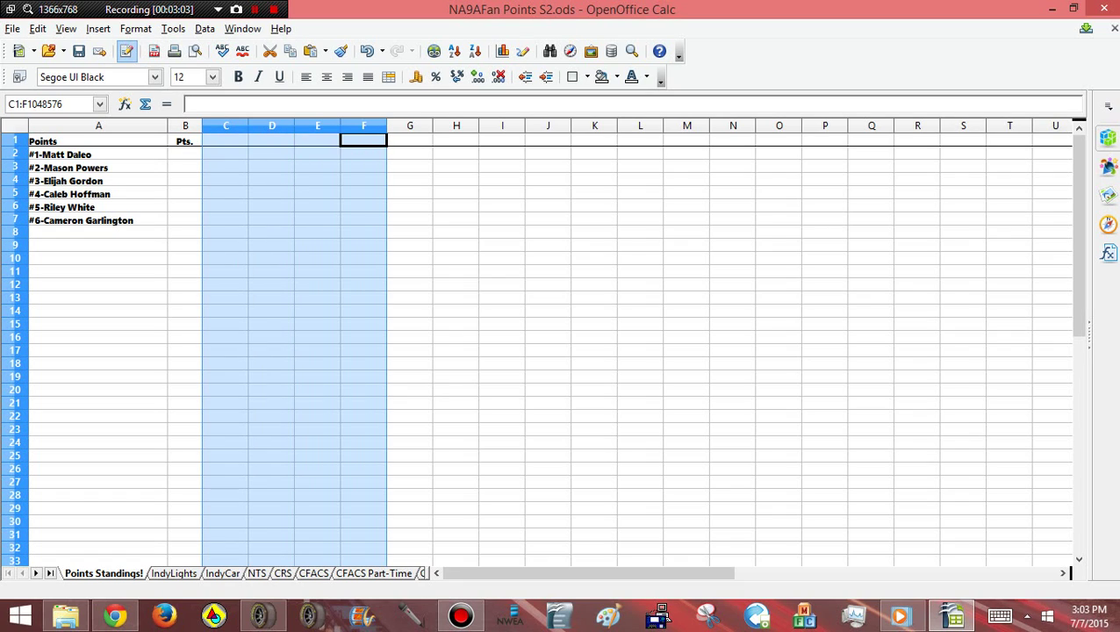
{"action": "key", "text": "shift+Right"}
{"action": "key", "text": "shift+Right"}
{"action": "key", "text": "shift+Right"}
{"action": "key", "text": "shift+Right"}
{"action": "key", "text": "shift+Right"}
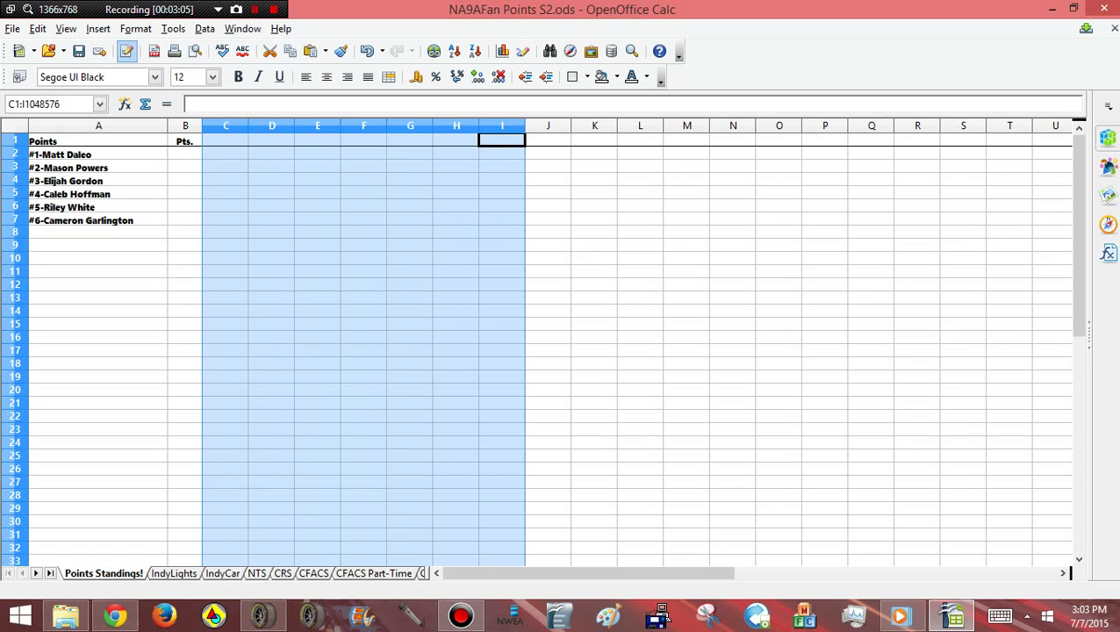
{"action": "key", "text": "shift+Right"}
{"action": "key", "text": "shift+Right"}
{"action": "key", "text": "shift+Right"}
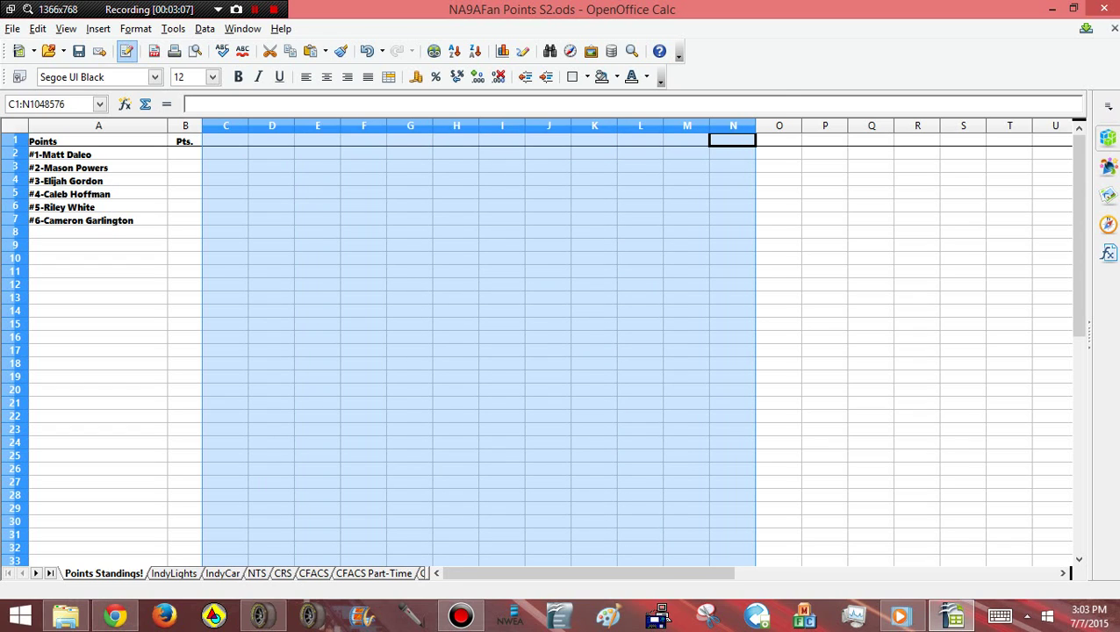
{"action": "left_click_drag", "start_coordinate": [755, 125], "coordinate": [732, 126]}
{"action": "left_click", "coordinate": [796, 219]}
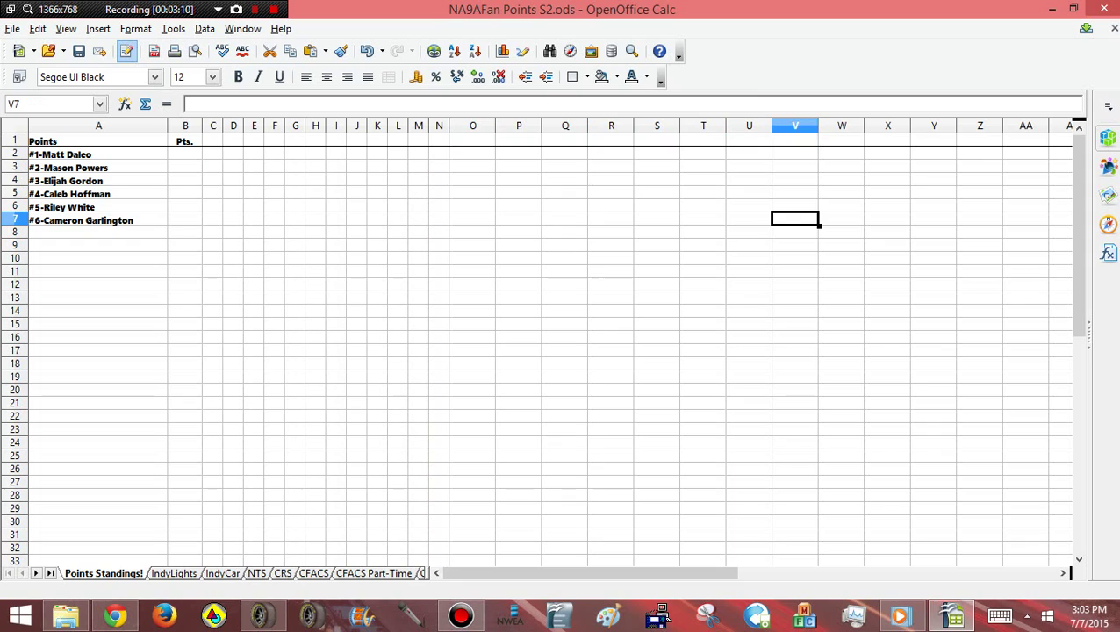
{"action": "left_click", "coordinate": [213, 141]}
{"action": "key", "text": "Right"}
{"action": "key", "text": "Right"}
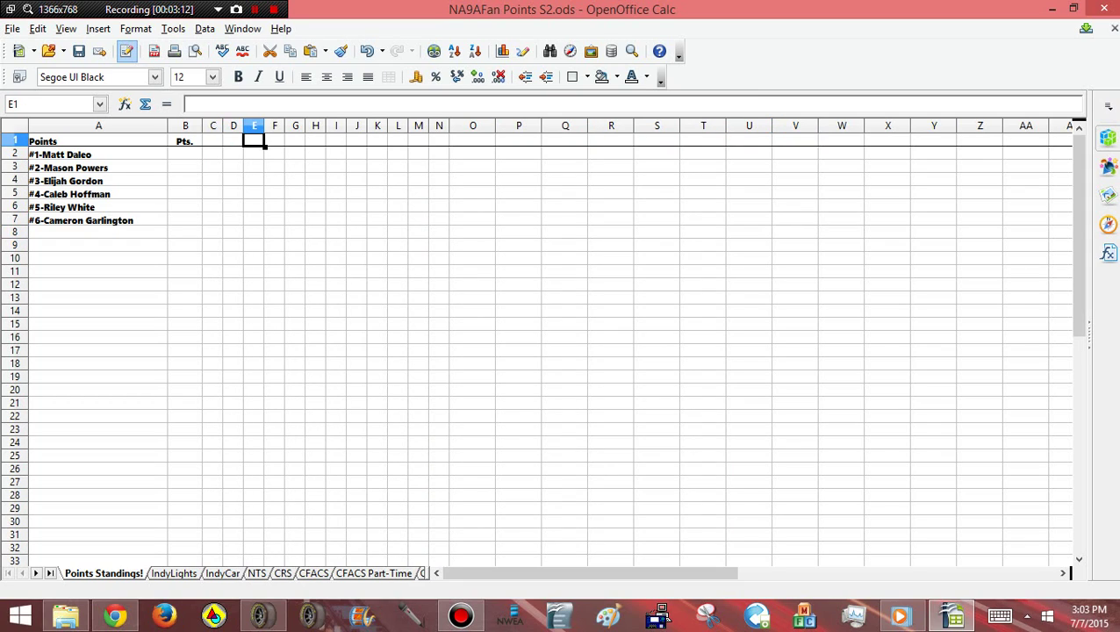
{"action": "key", "text": "Left"}
{"action": "key", "text": "Left"}
{"action": "key", "text": "Right"}
{"action": "key", "text": "Right"}
{"action": "key", "text": "Right"}
{"action": "key", "text": "Right"}
{"action": "key", "text": "Right"}
{"action": "key", "text": "Right"}
{"action": "key", "text": "Right"}
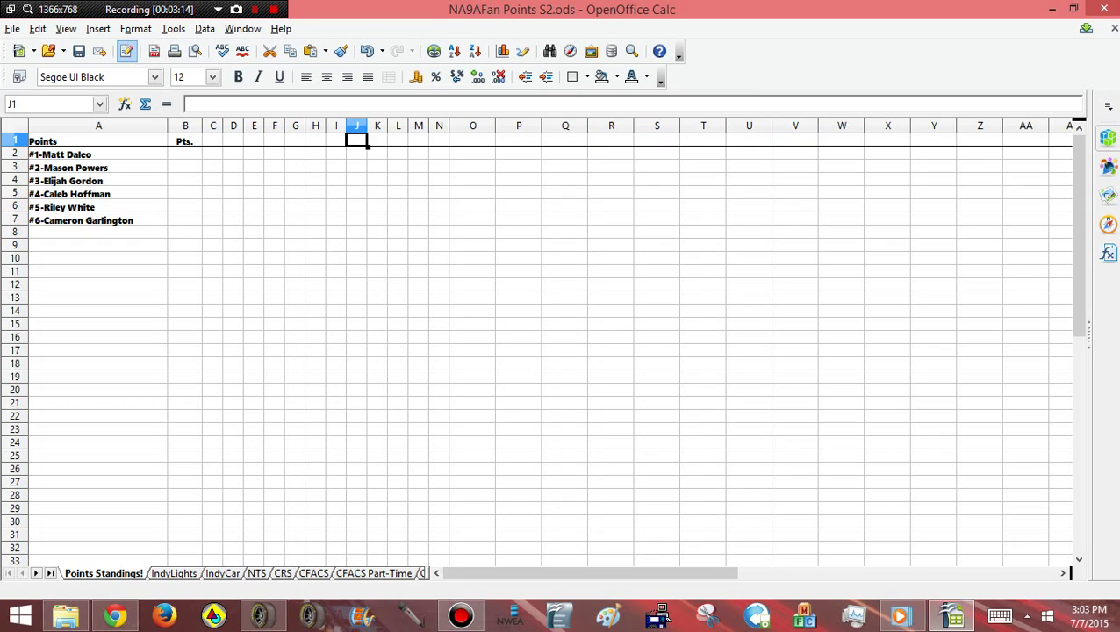
{"action": "key", "text": "Right"}
{"action": "key", "text": "Right"}
{"action": "key", "text": "Down"}
{"action": "key", "text": "Down"}
{"action": "key", "text": "Down"}
{"action": "key", "text": "Down"}
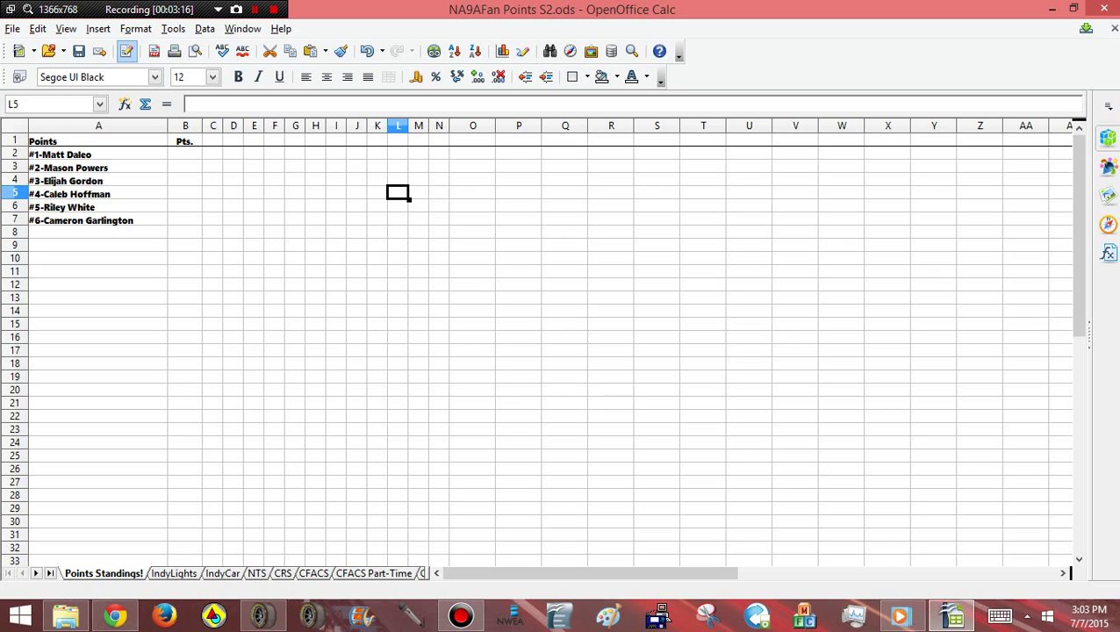
{"action": "left_click", "coordinate": [185, 154]}
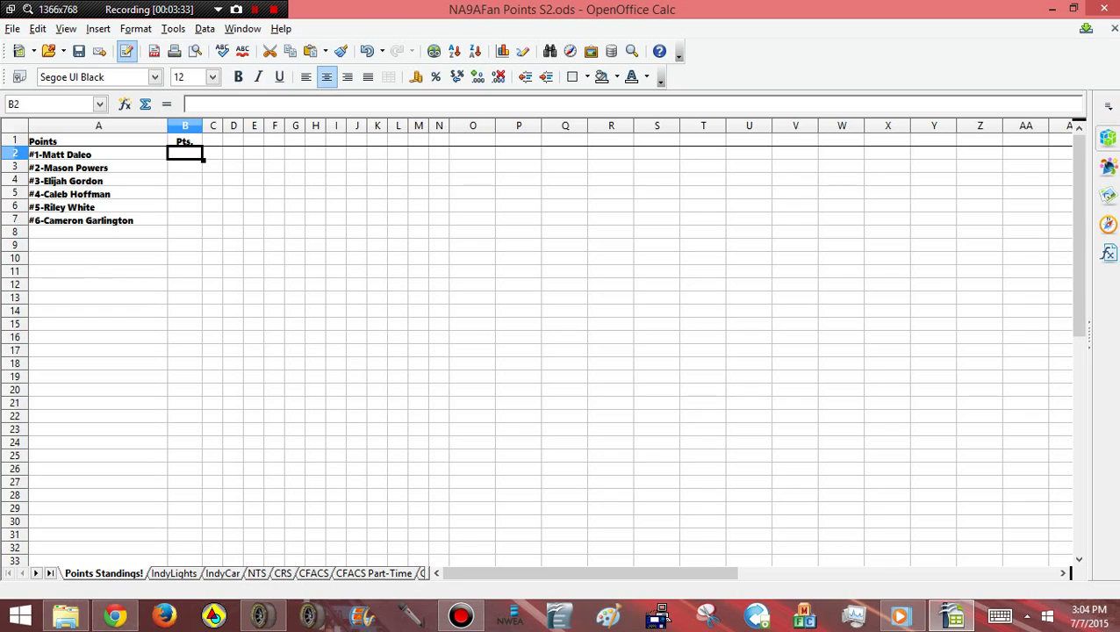
Enter =SUM(C2:N2) in B2 and fill it down through B7
{"action": "left_click", "coordinate": [188, 104]}
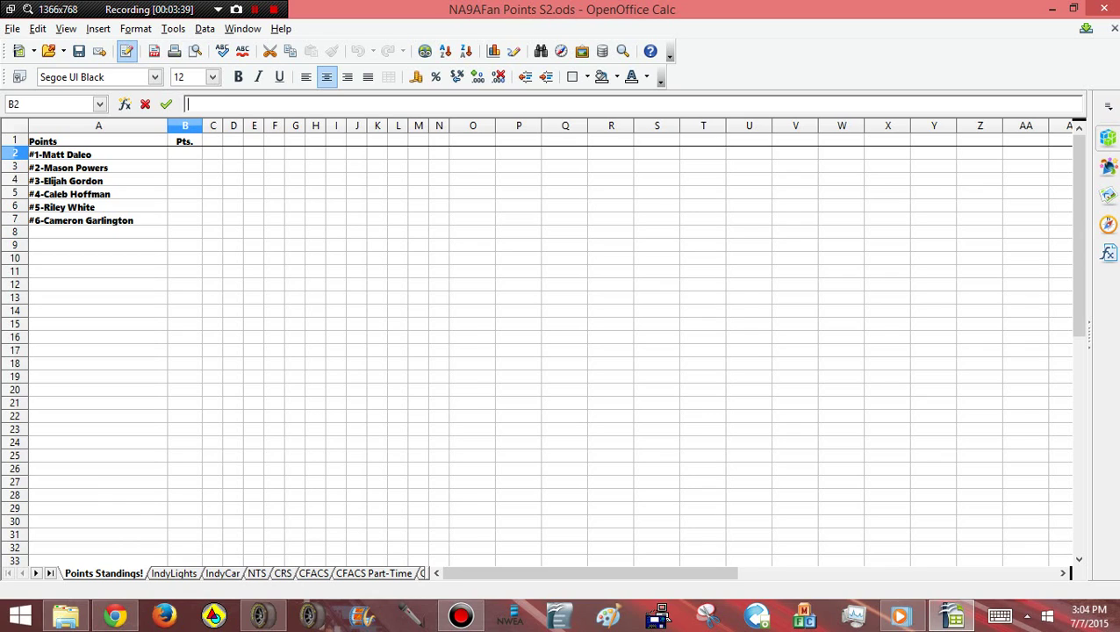
{"action": "type", "text": "=SUM"}
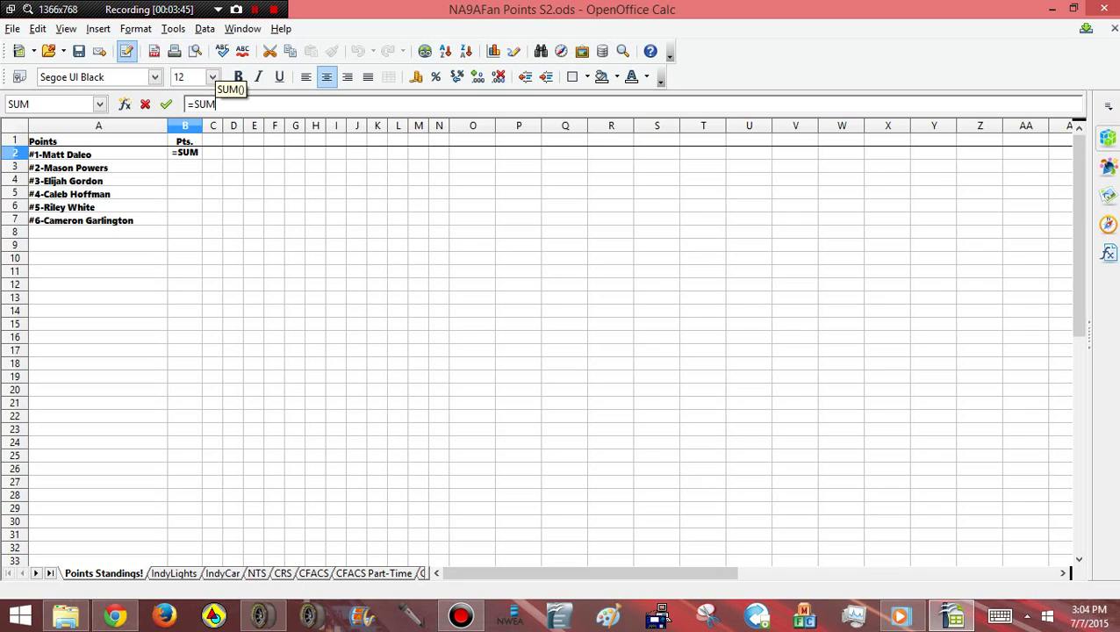
{"action": "type", "text": "("}
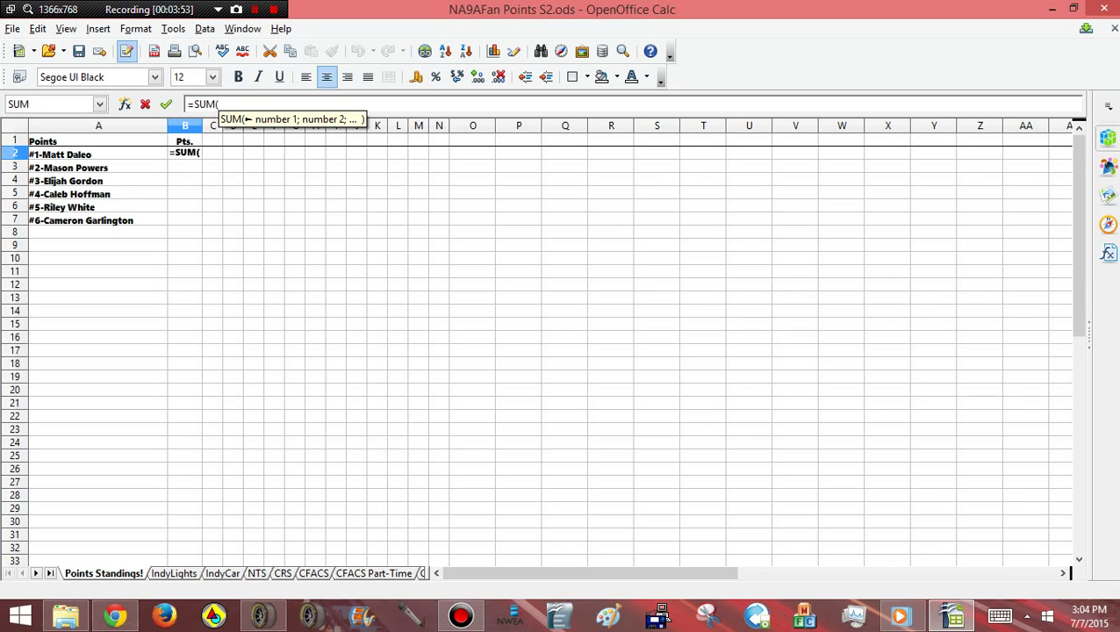
{"action": "type", "text": "c2"}
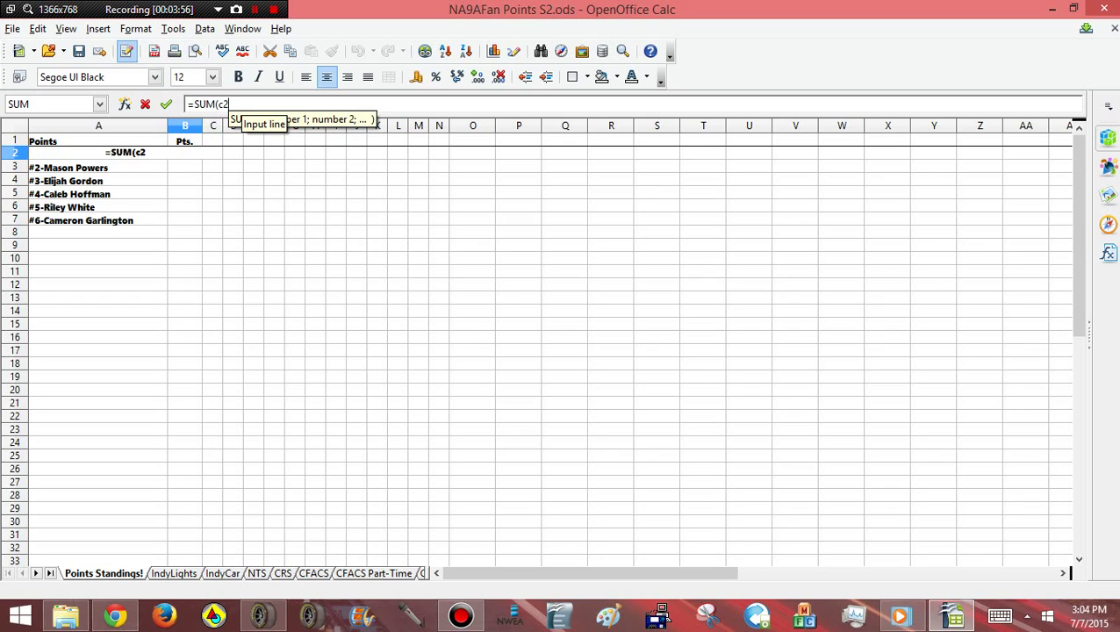
{"action": "type", "text": ":"}
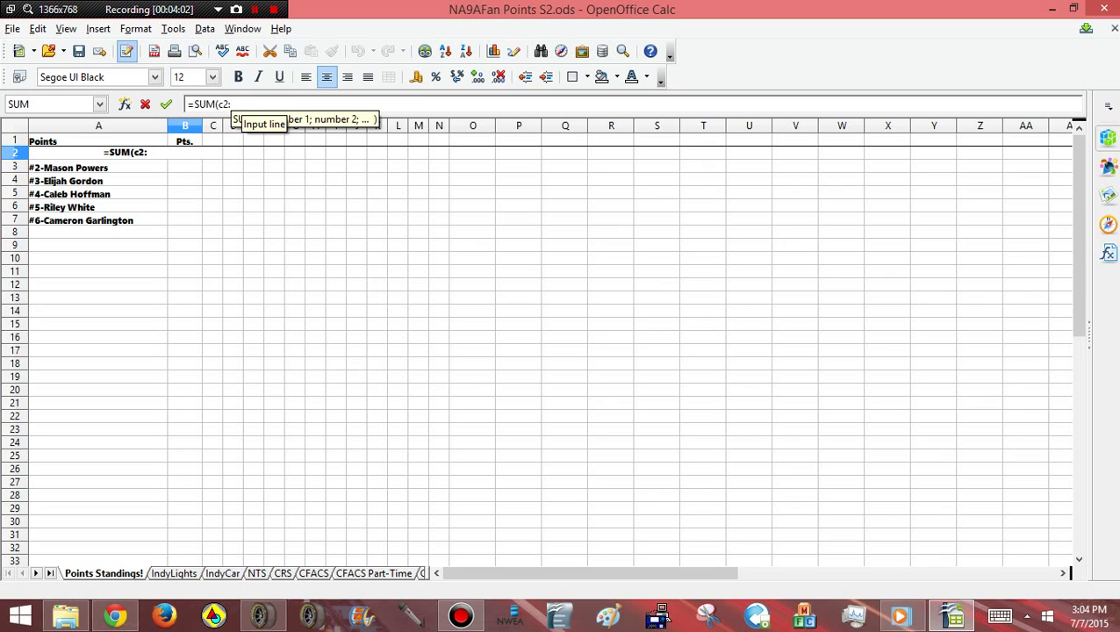
{"action": "type", "text": "n2)"}
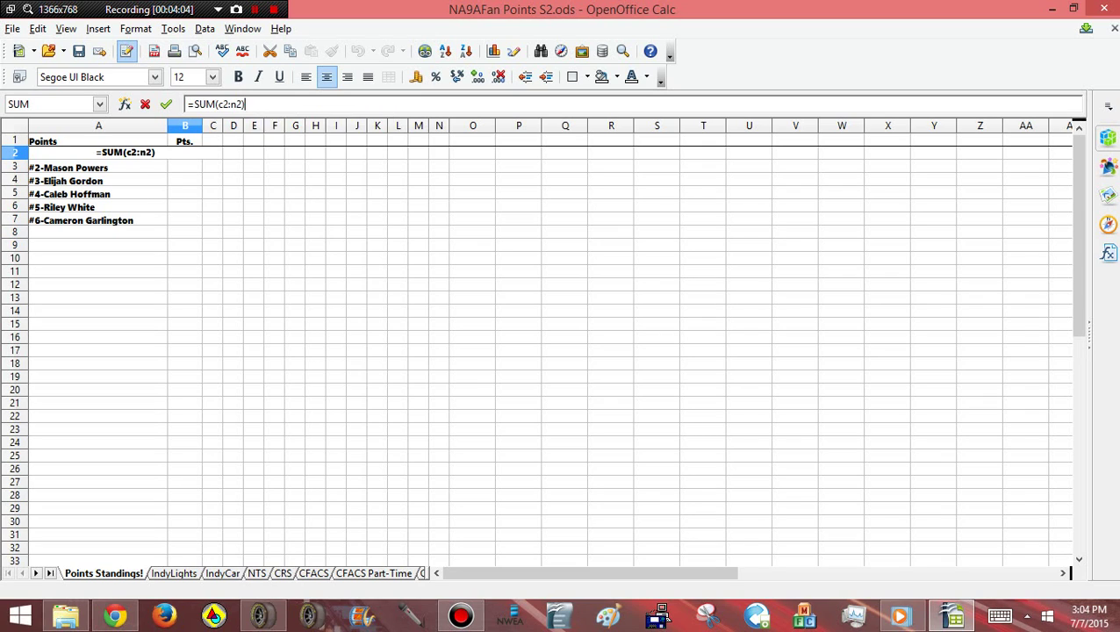
{"action": "left_click", "coordinate": [274, 205]}
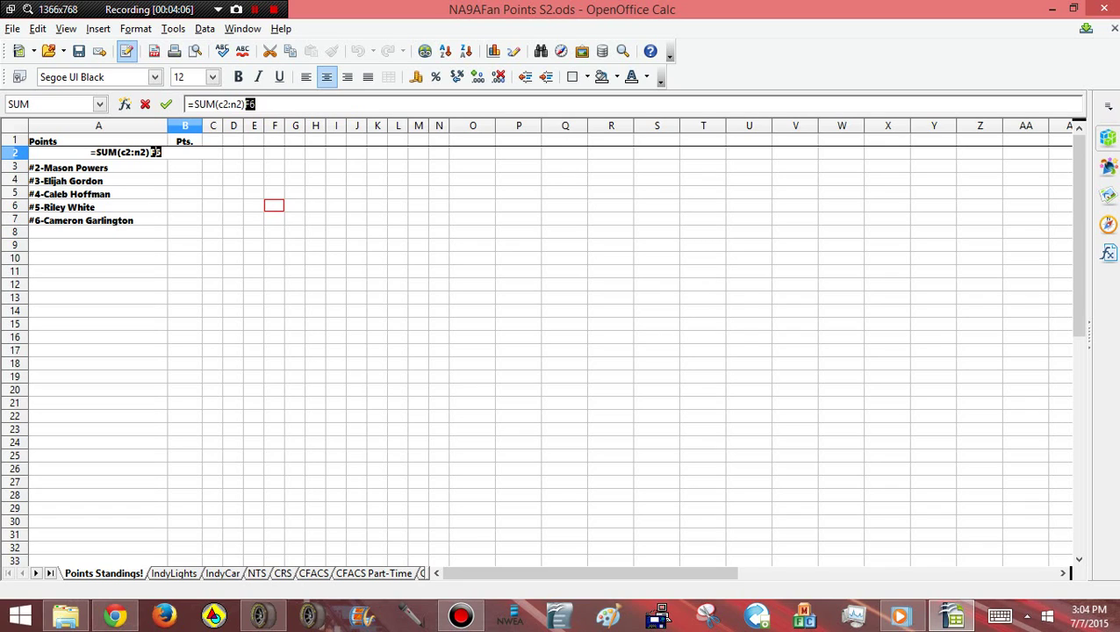
{"action": "key", "text": "BackSpace"}
{"action": "key", "text": "BackSpace"}
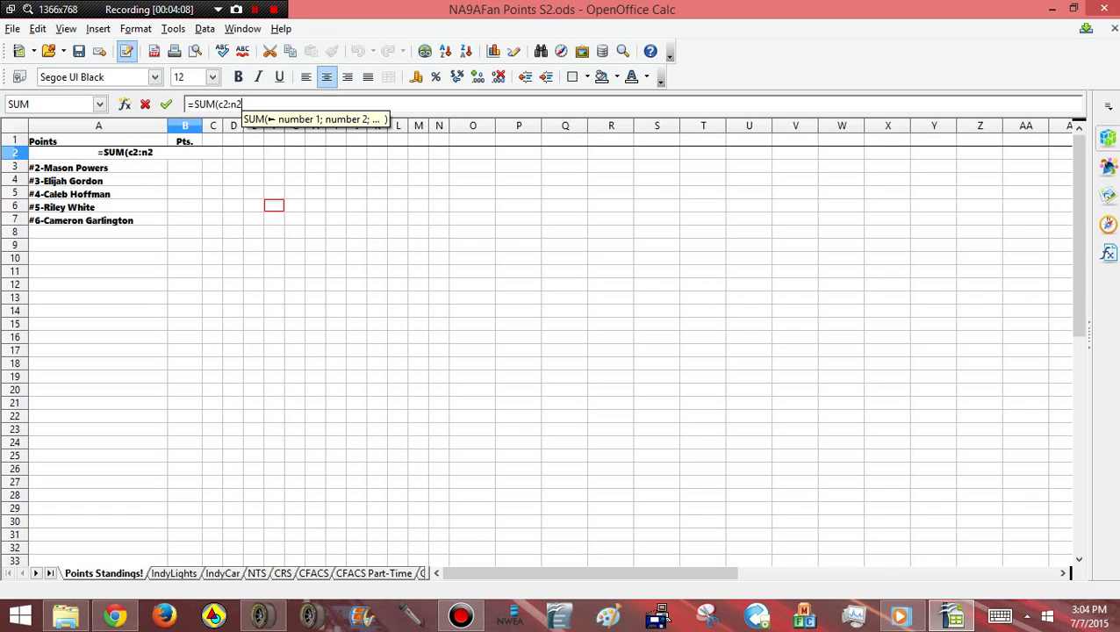
{"action": "type", "text": ")"}
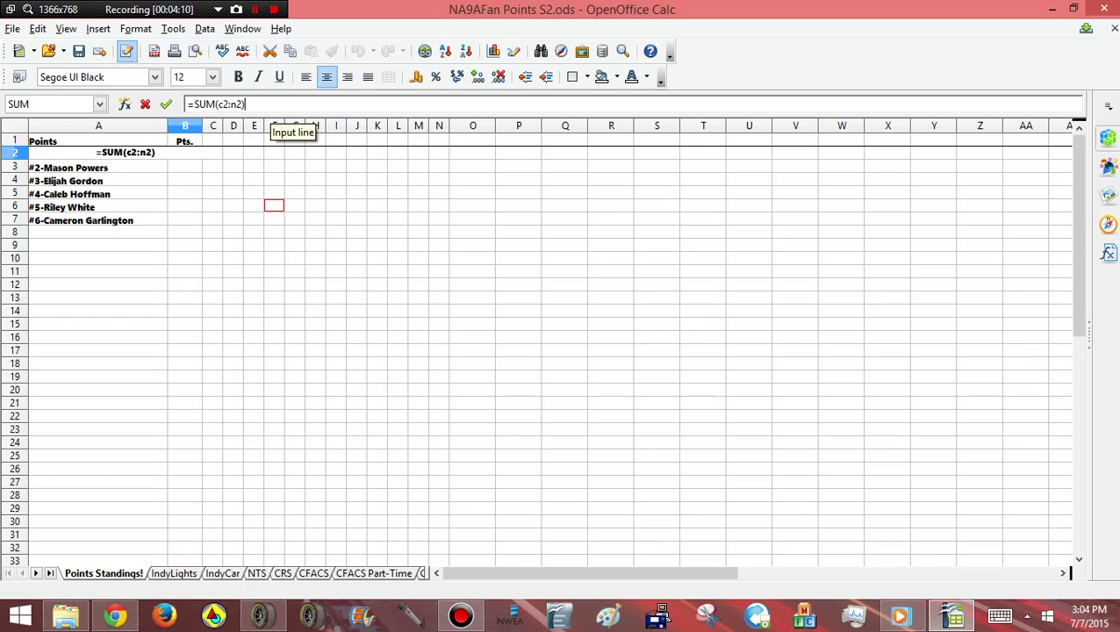
{"action": "key", "text": "Return"}
{"action": "left_click", "coordinate": [274, 220]}
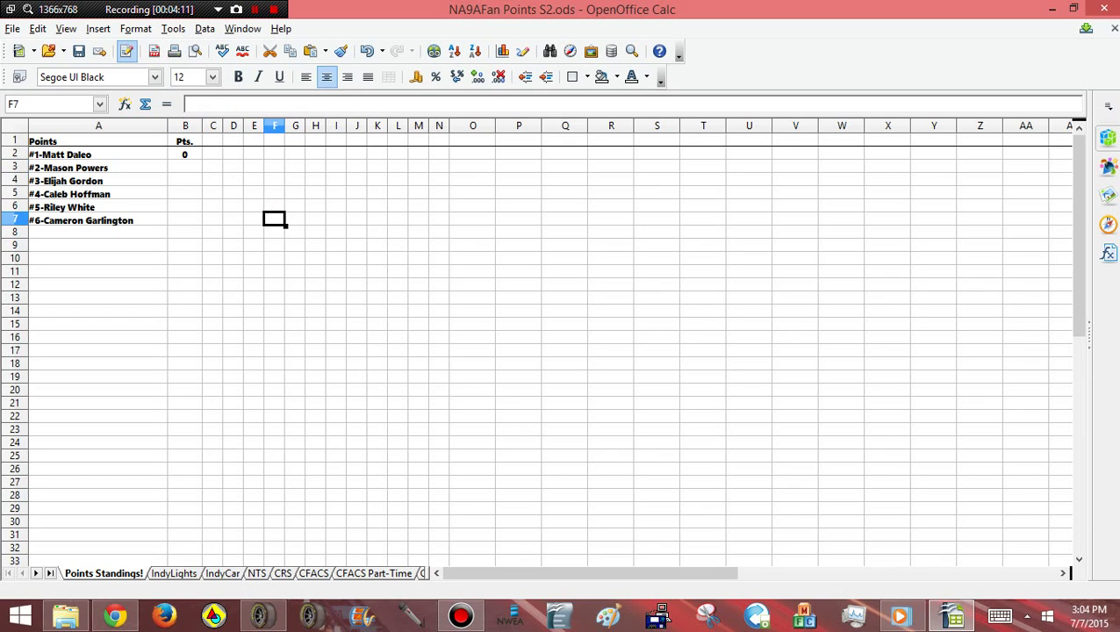
{"action": "left_click", "coordinate": [185, 154]}
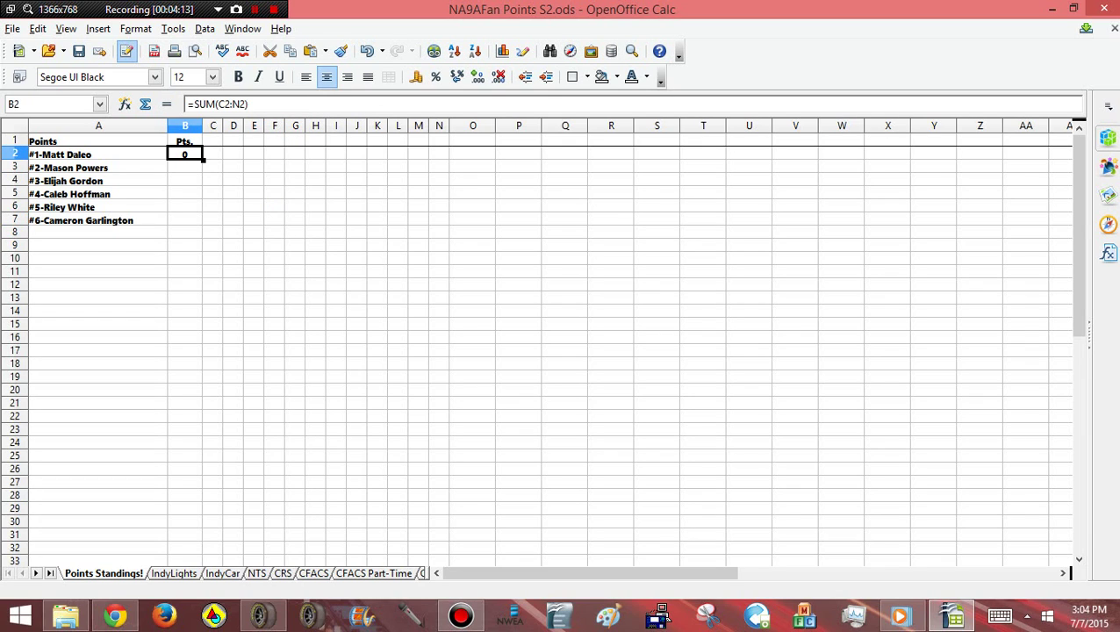
{"action": "left_click_drag", "start_coordinate": [203, 160], "coordinate": [195, 221]}
{"action": "left_click", "coordinate": [232, 258]}
Enter the first race scores 6, 4, 1, 5, 3, 2 in C2 to C7
{"action": "left_click", "coordinate": [254, 206]}
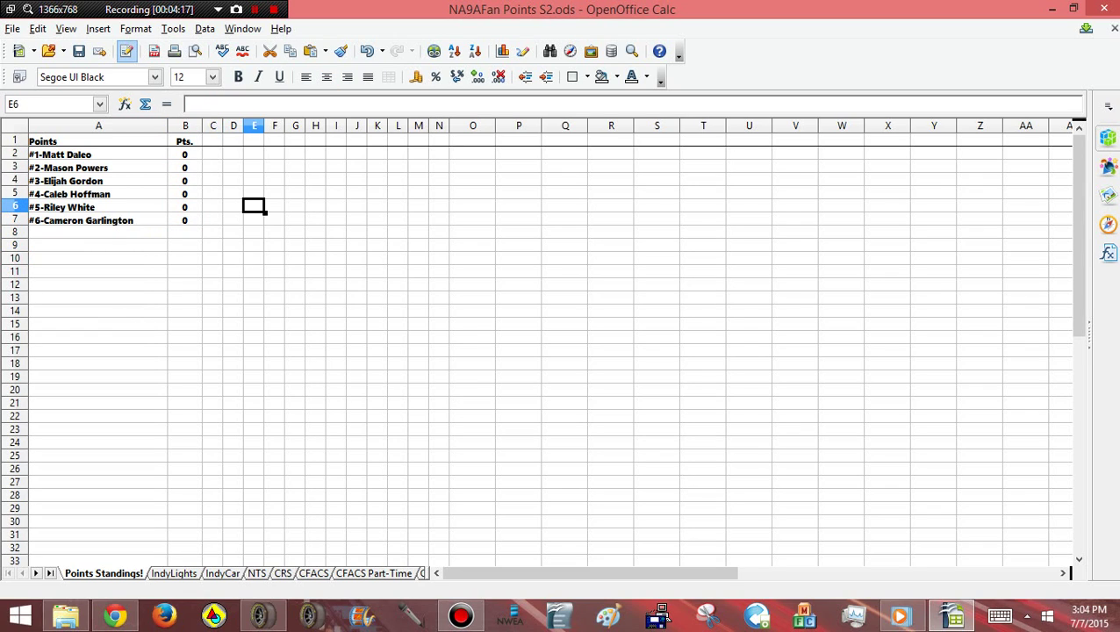
{"action": "left_click", "coordinate": [212, 154]}
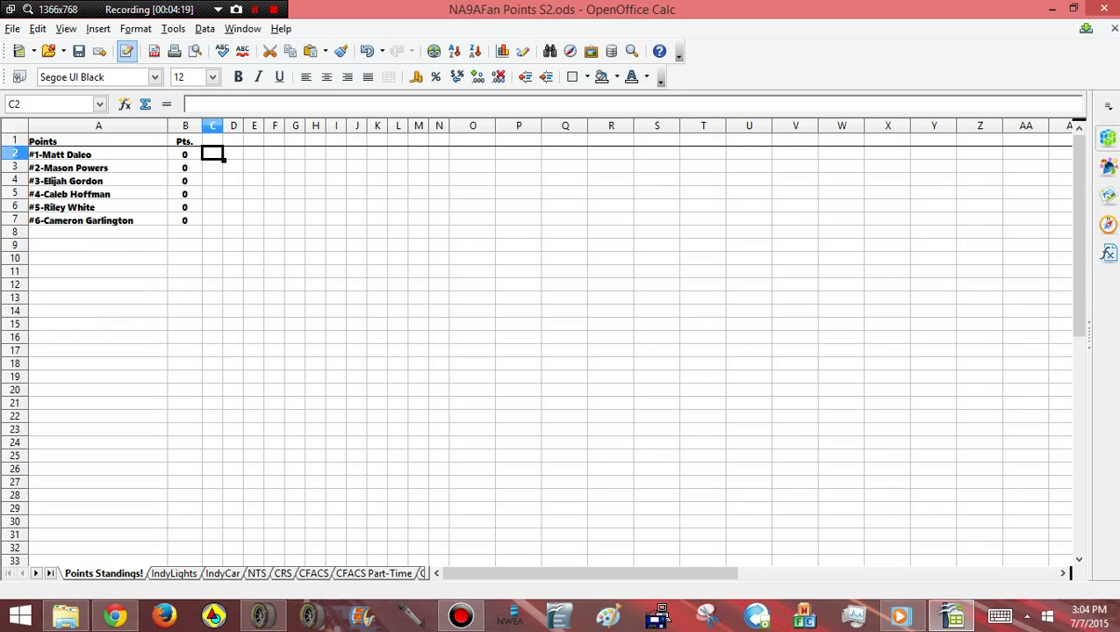
{"action": "type", "text": "6"}
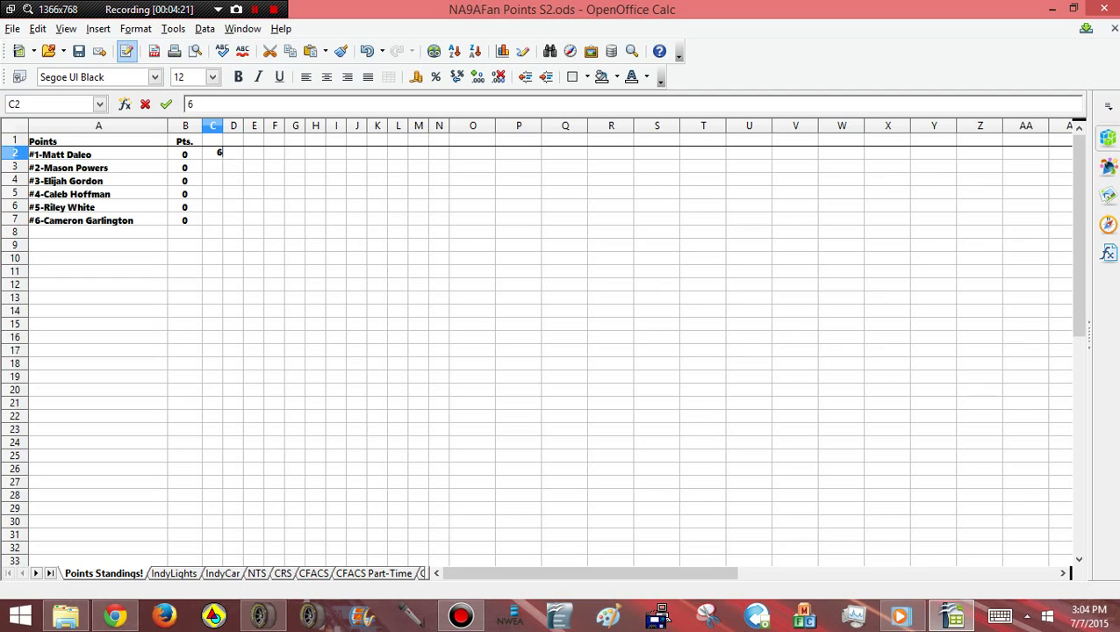
{"action": "key", "text": "Return"}
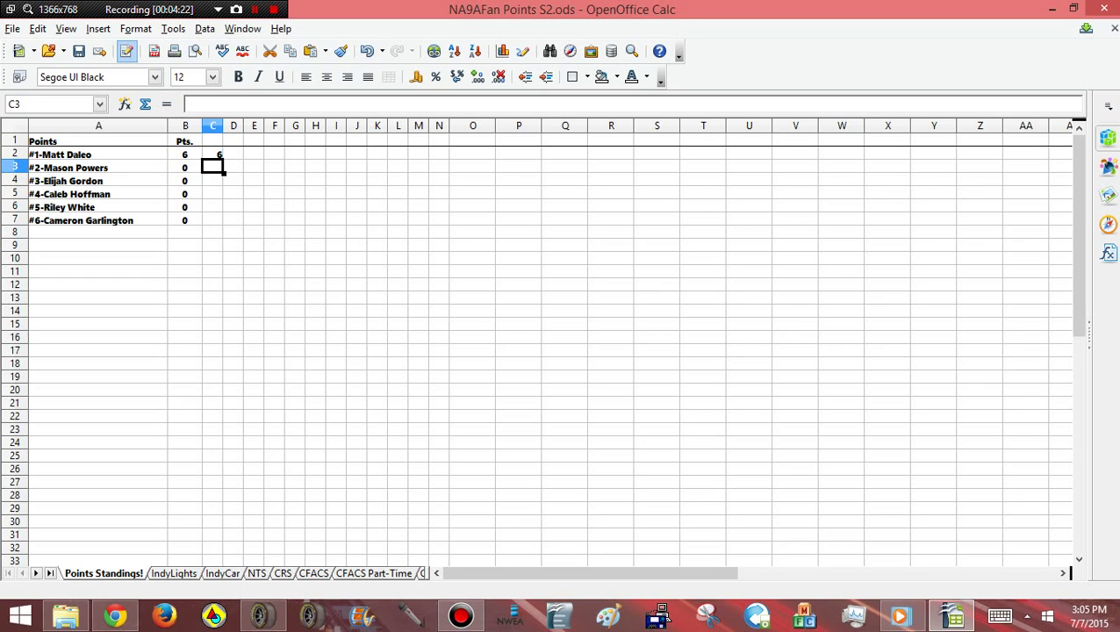
{"action": "type", "text": "4"}
{"action": "key", "text": "Return"}
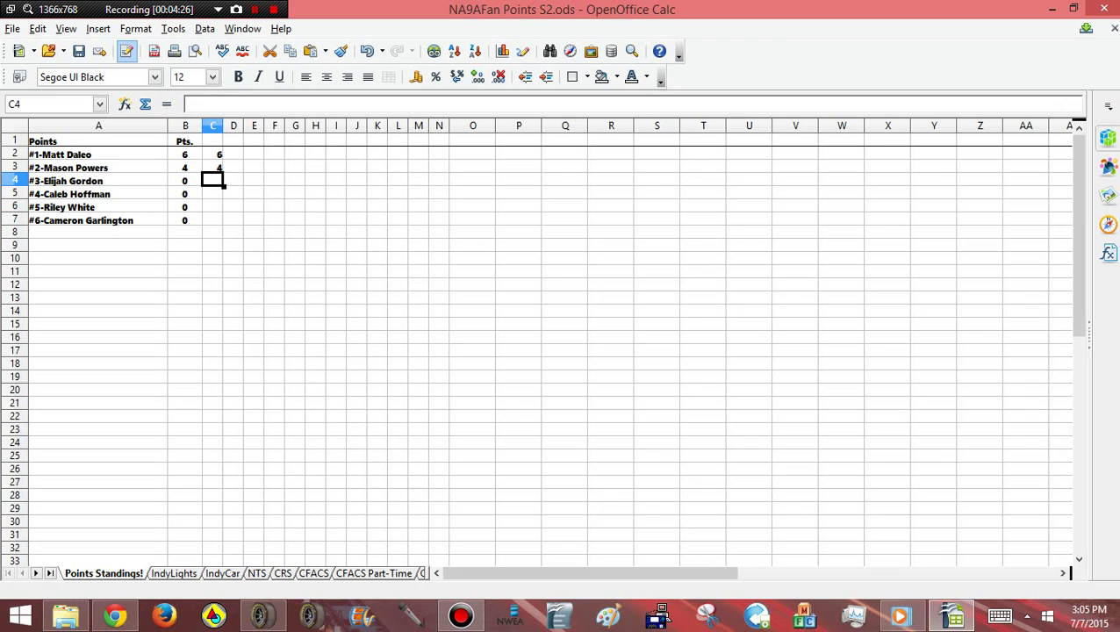
{"action": "type", "text": "1"}
{"action": "key", "text": "Return"}
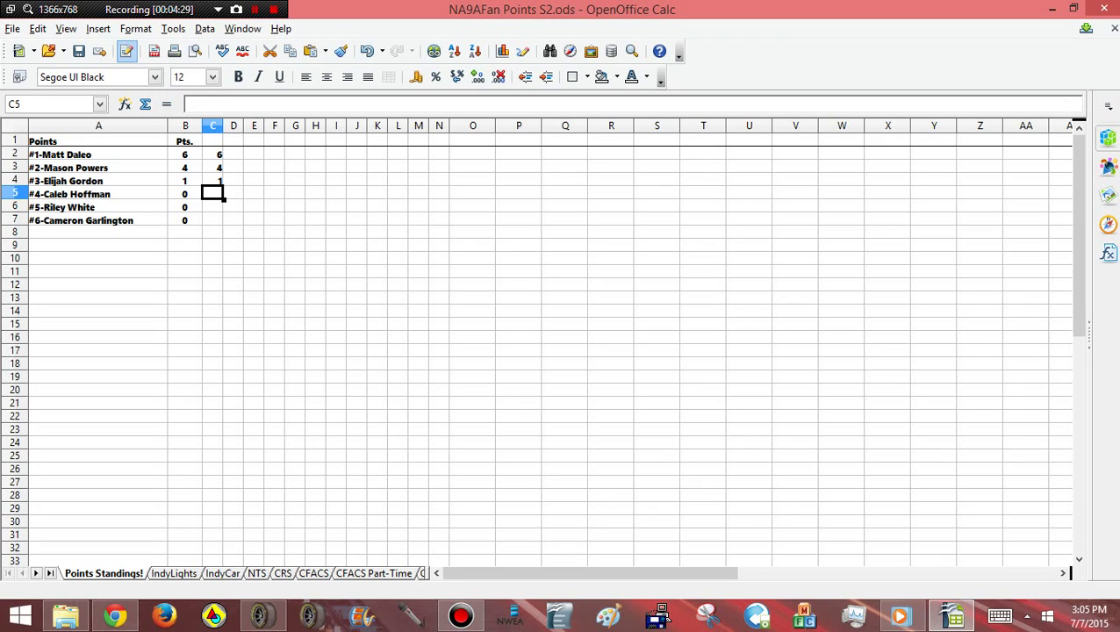
{"action": "type", "text": "5"}
{"action": "key", "text": "Return"}
{"action": "type", "text": "3"}
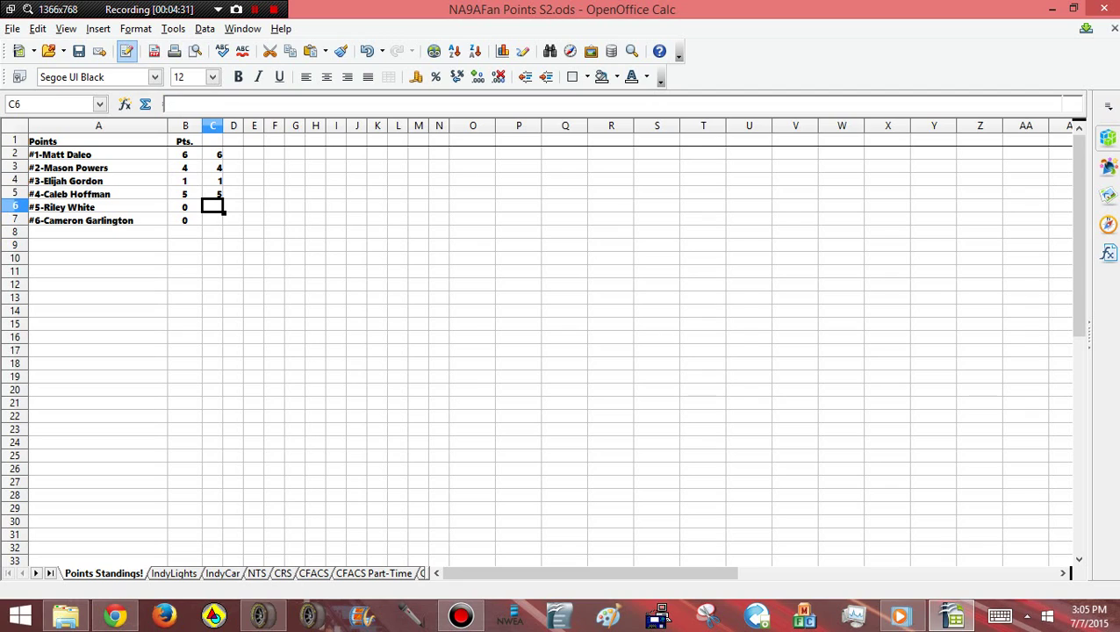
{"action": "key", "text": "Return"}
{"action": "type", "text": "2"}
{"action": "left_click", "coordinate": [337, 232]}
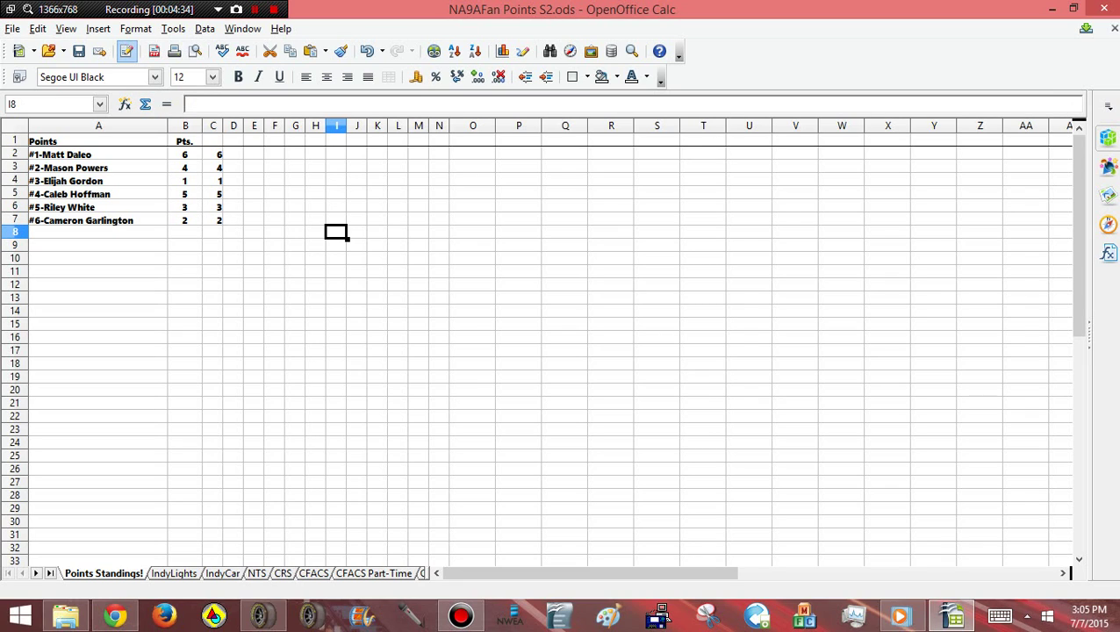
Enter the second race scores 4, 5, 6, 3, 2, 1 in D2 to D7
{"action": "left_click", "coordinate": [234, 153]}
{"action": "type", "text": "4"}
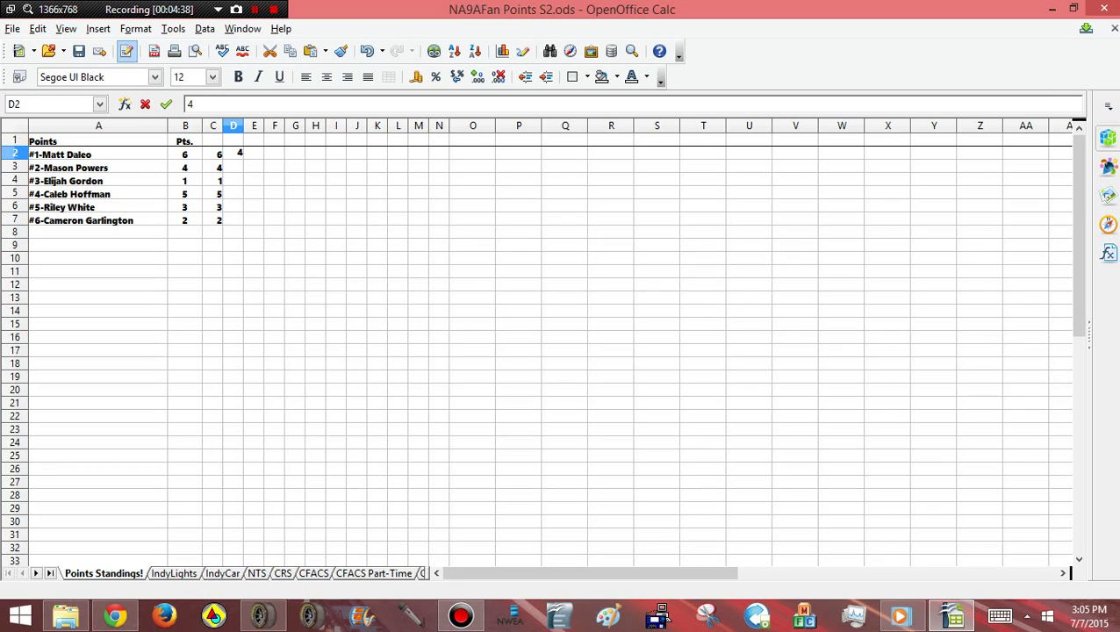
{"action": "key", "text": "Return"}
{"action": "type", "text": "5"}
{"action": "key", "text": "Return"}
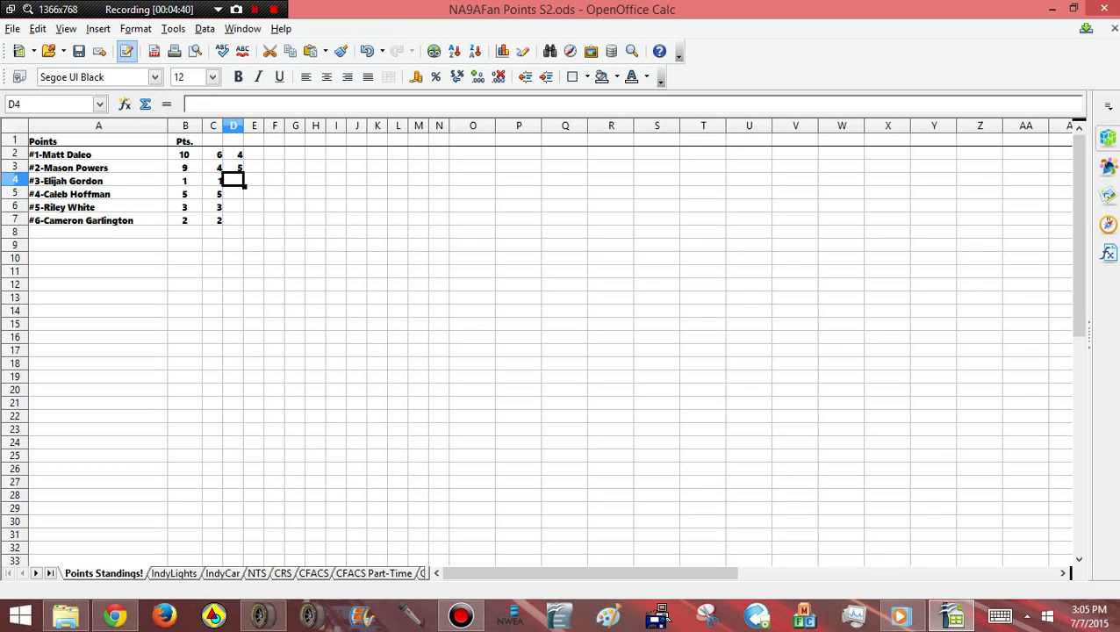
{"action": "type", "text": "6"}
{"action": "key", "text": "Return"}
{"action": "type", "text": "3"}
{"action": "key", "text": "Return"}
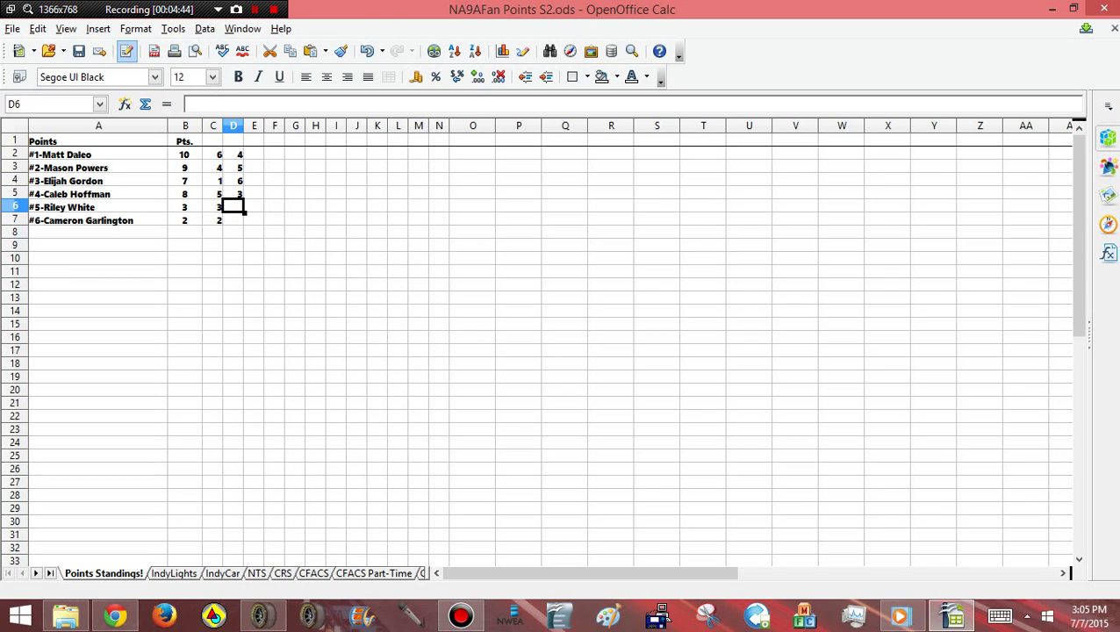
{"action": "type", "text": "2"}
{"action": "key", "text": "Return"}
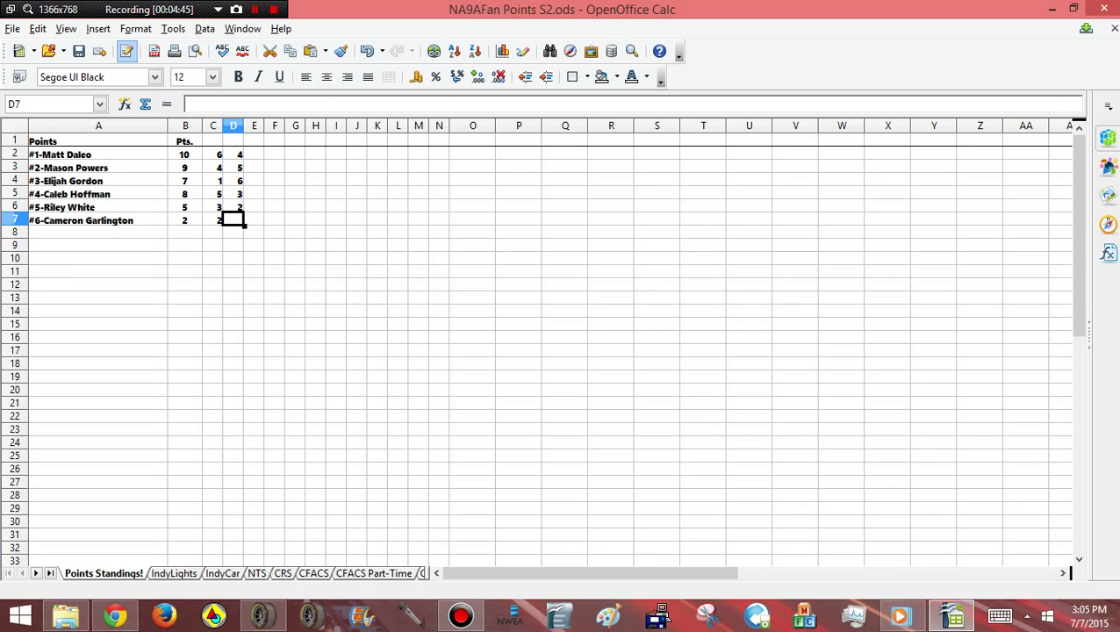
{"action": "type", "text": "1"}
{"action": "key", "text": "Return"}
{"action": "left_click", "coordinate": [418, 207]}
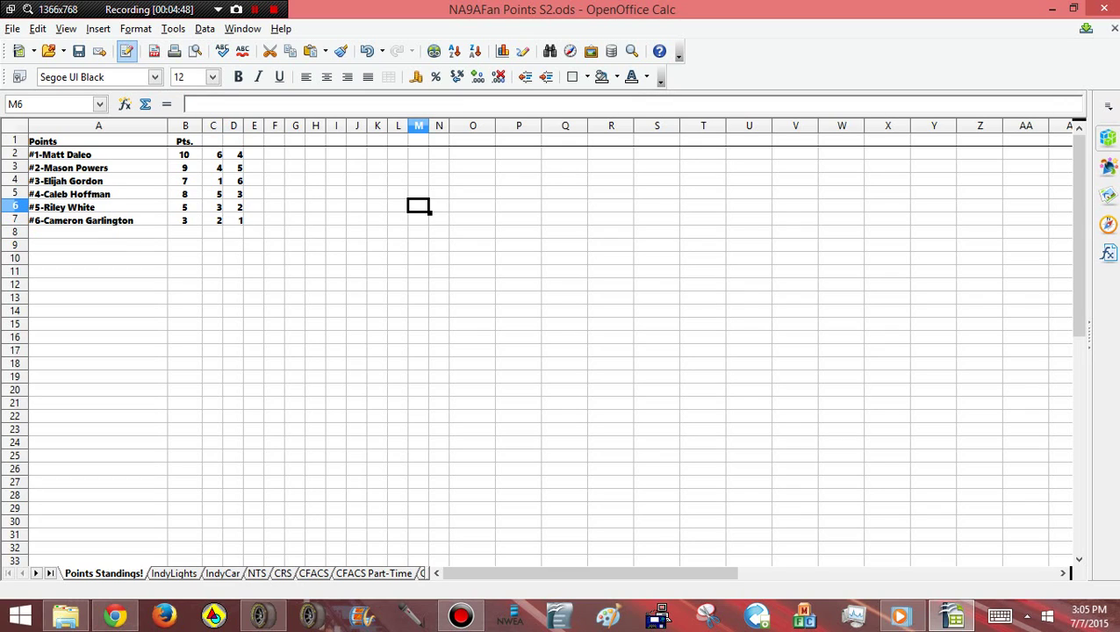
Sort the standings by the Pts. column descending, extending the sort to the whole table
{"action": "left_click", "coordinate": [185, 126]}
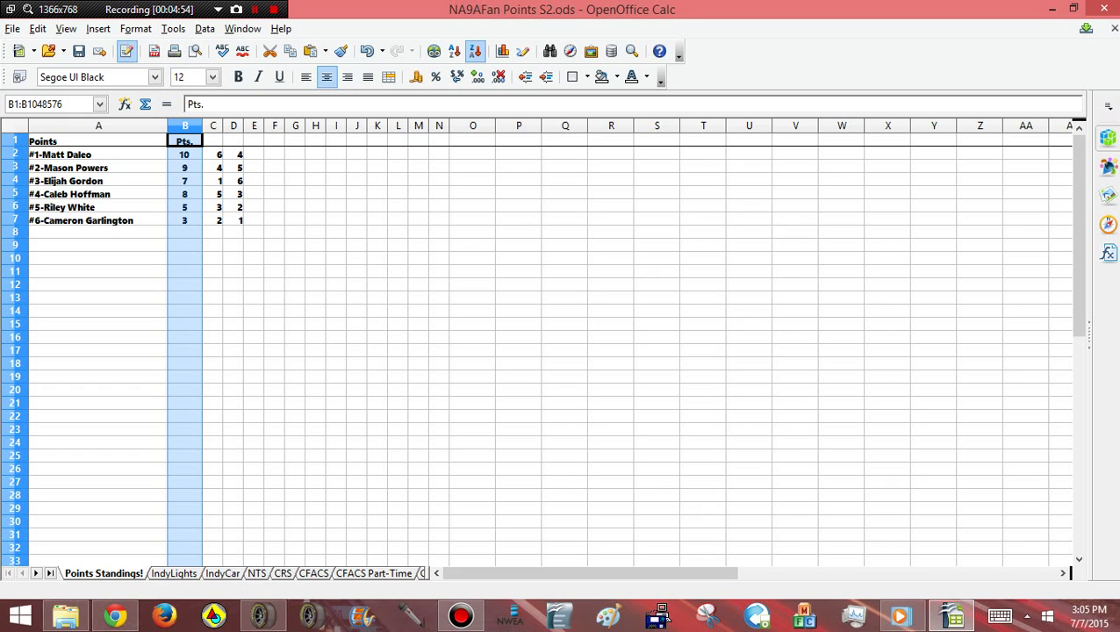
{"action": "left_click", "coordinate": [475, 51]}
{"action": "key", "text": "Return"}
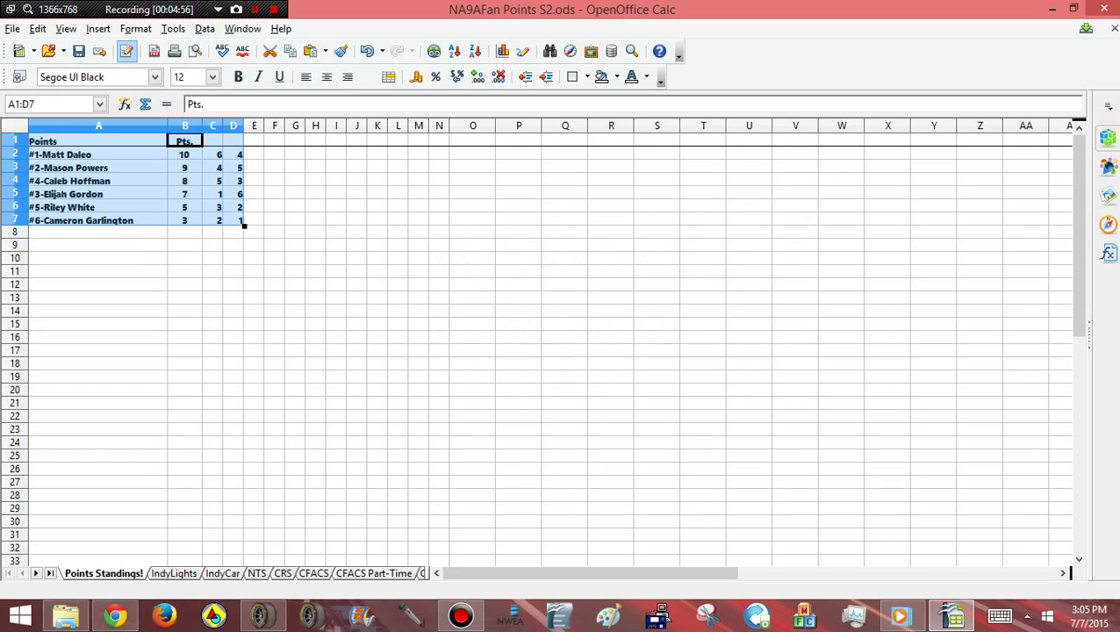
{"action": "left_click", "coordinate": [275, 324]}
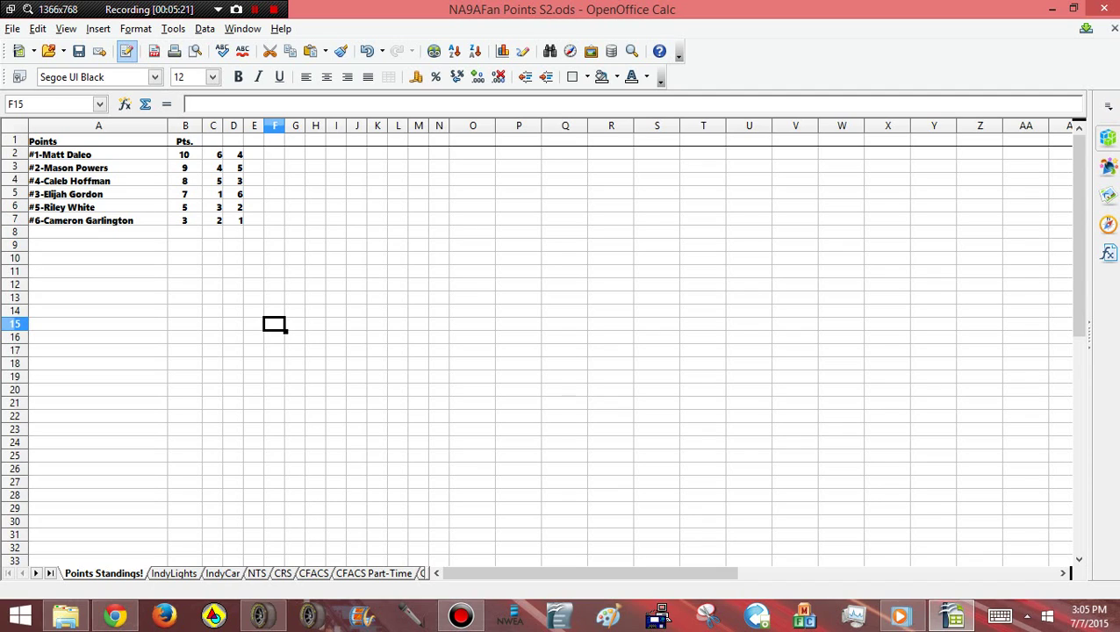
{"action": "left_click", "coordinate": [232, 154]}
{"action": "left_click", "coordinate": [213, 155]}
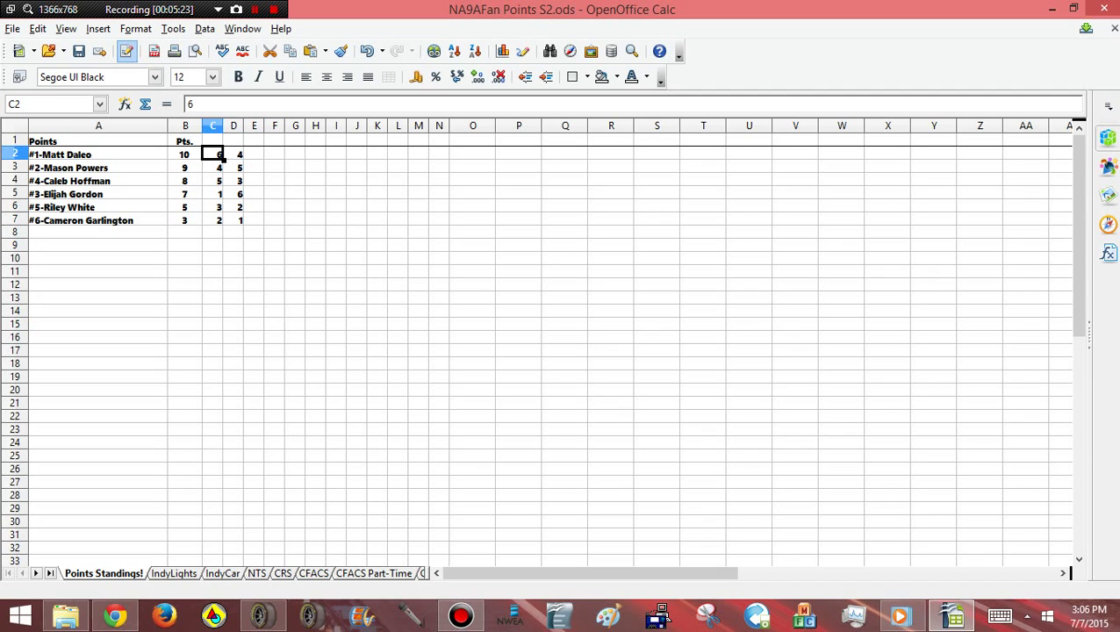
{"action": "left_click", "coordinate": [233, 155]}
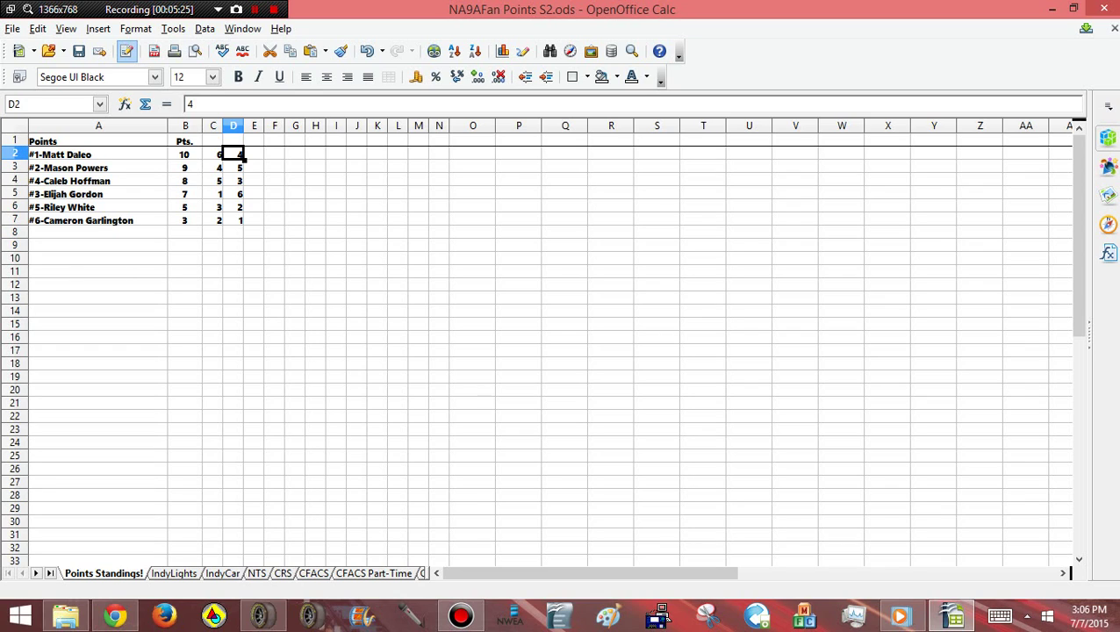
{"action": "left_click", "coordinate": [185, 155]}
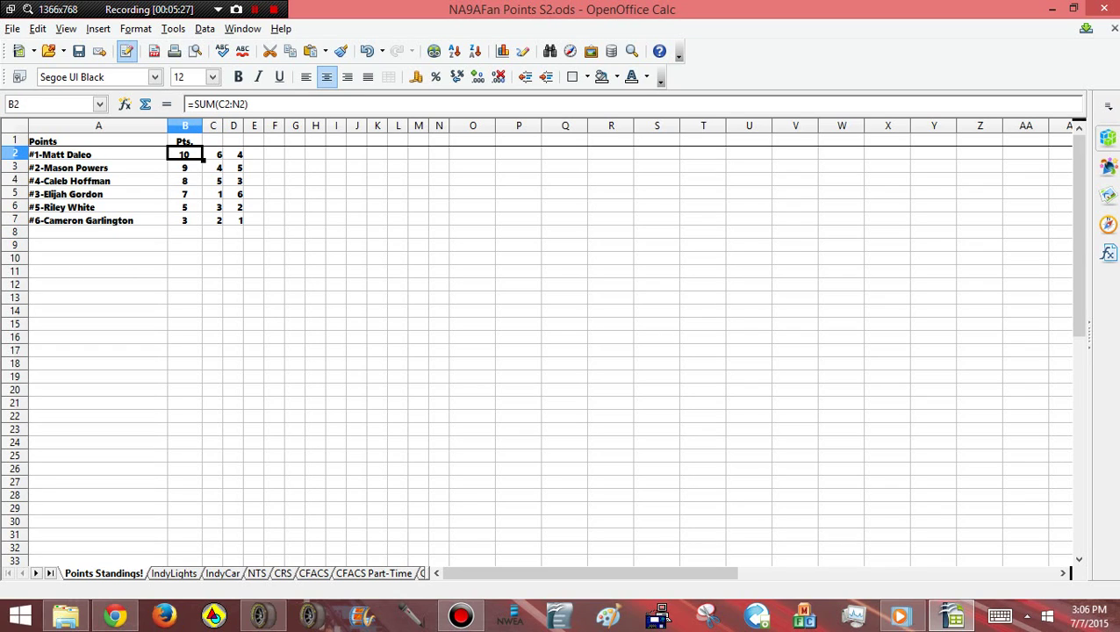
{"action": "key", "text": "F2"}
{"action": "key", "text": "shift+Home"}
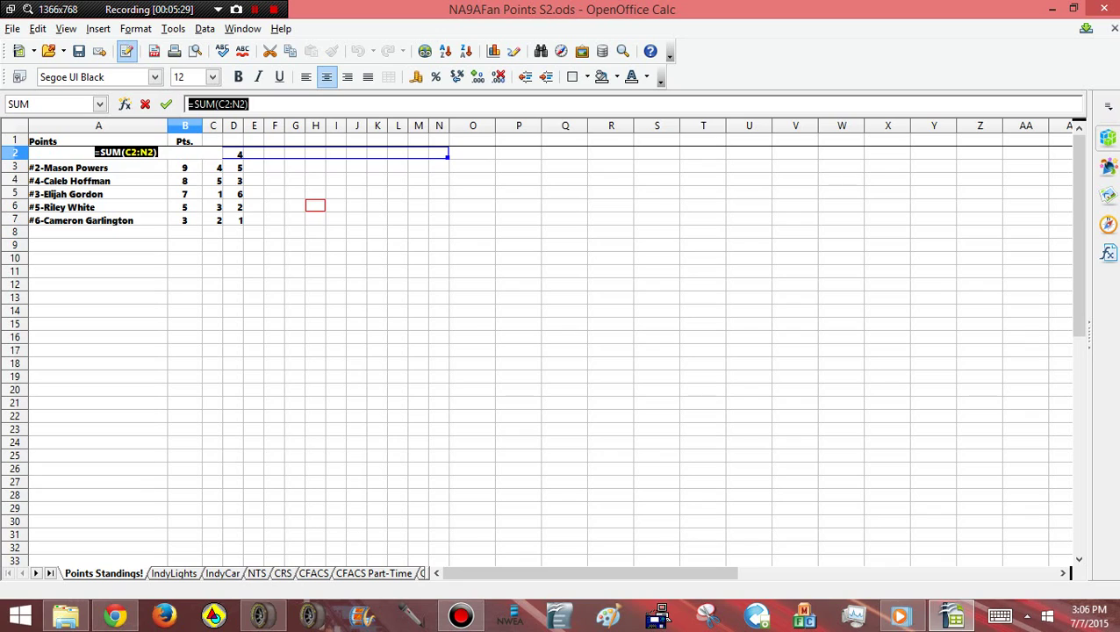
{"action": "key", "text": "Return"}
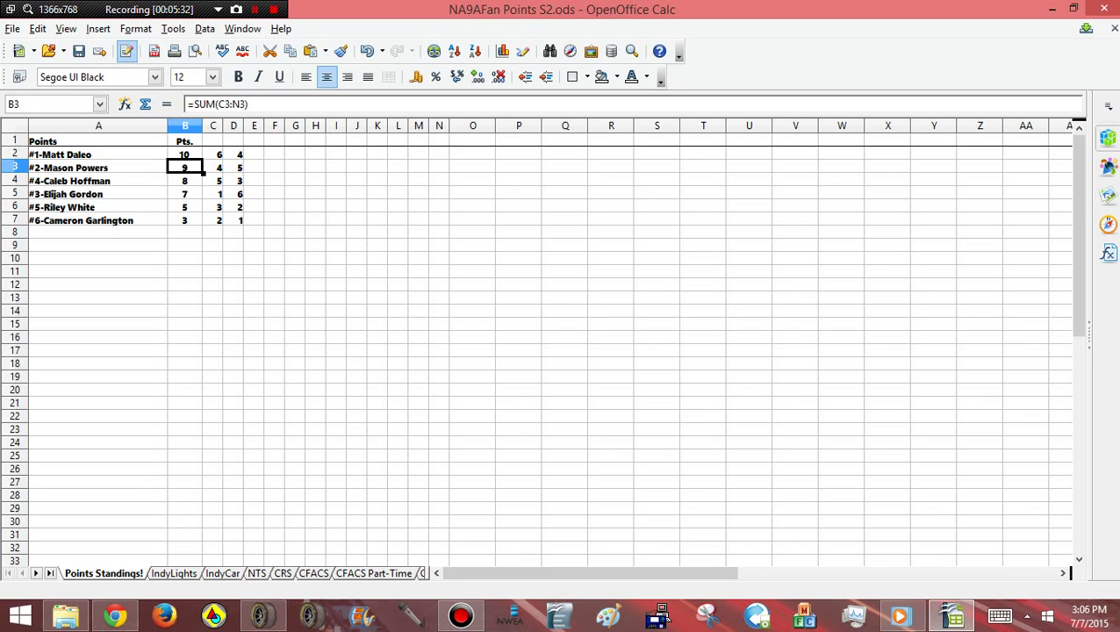